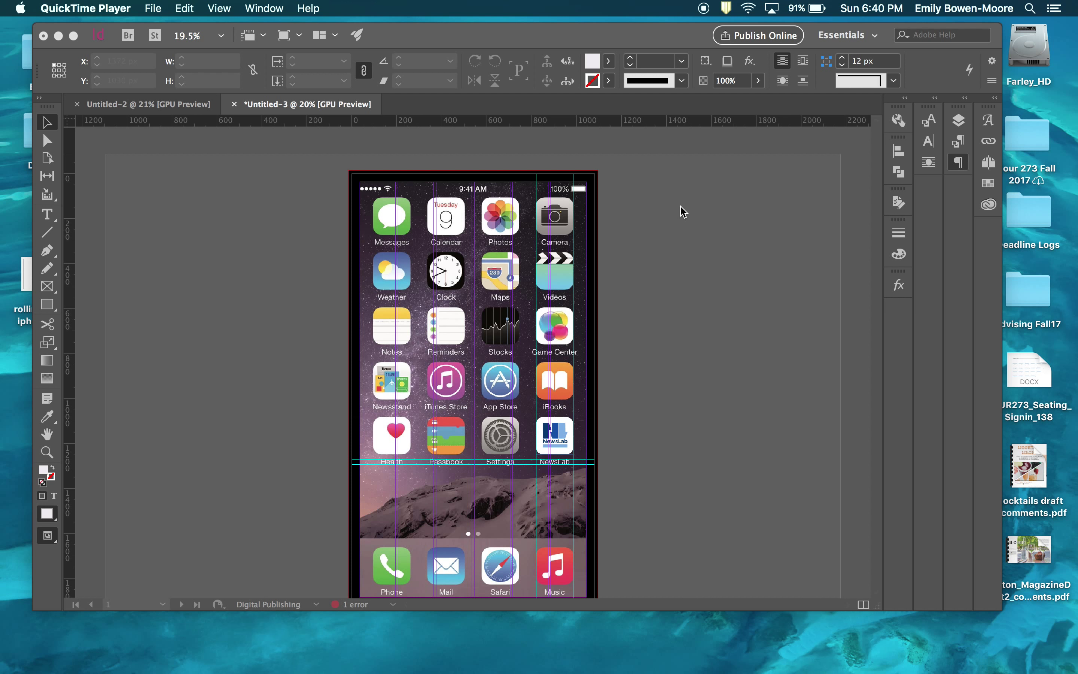
- Start a new mobile document using the iPhone 6 Plus blank preset, 1080 x 1920 px
scroll(683, 212, "up", 10)
scroll(683, 212, "up", 1)
left_click(161, 173)
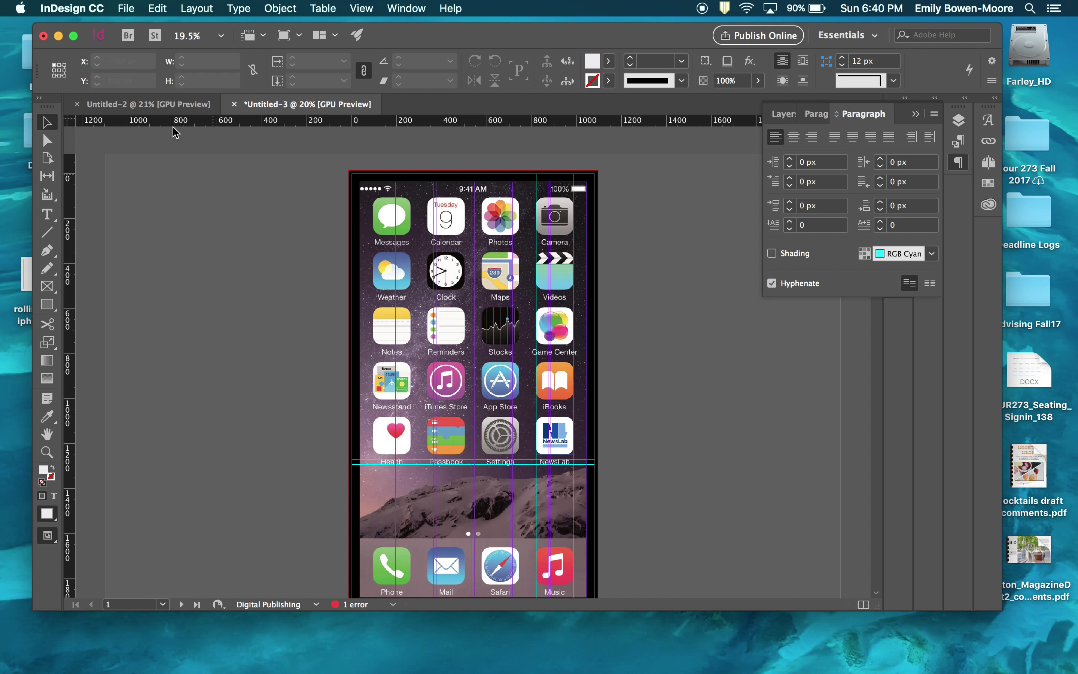
left_click(122, 9)
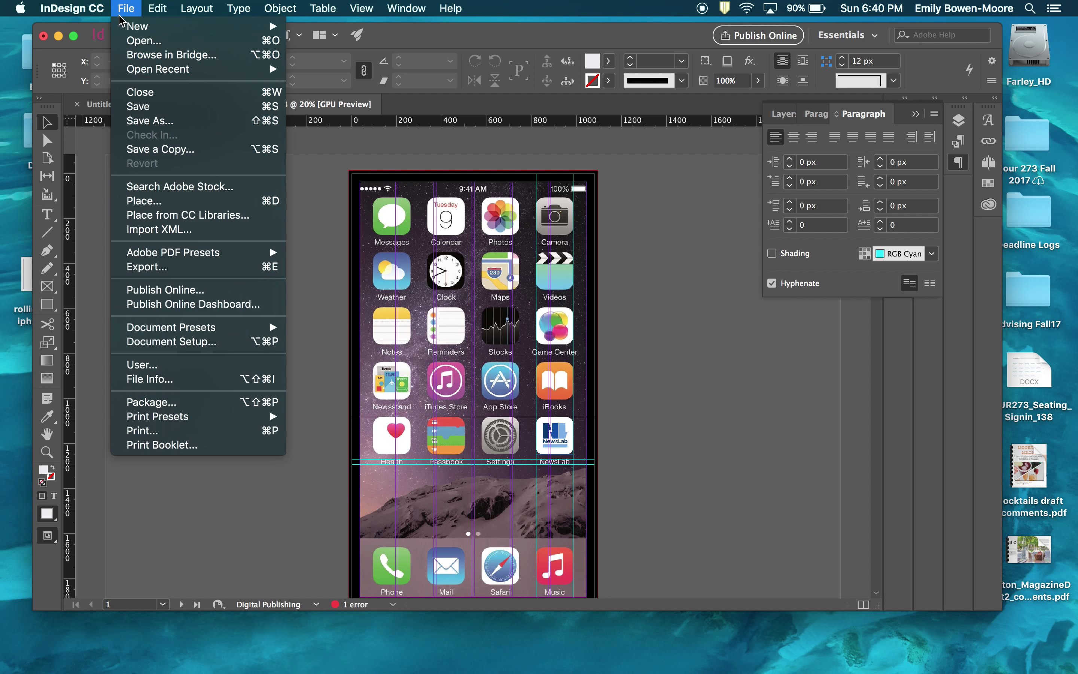
mouse_move(135, 27)
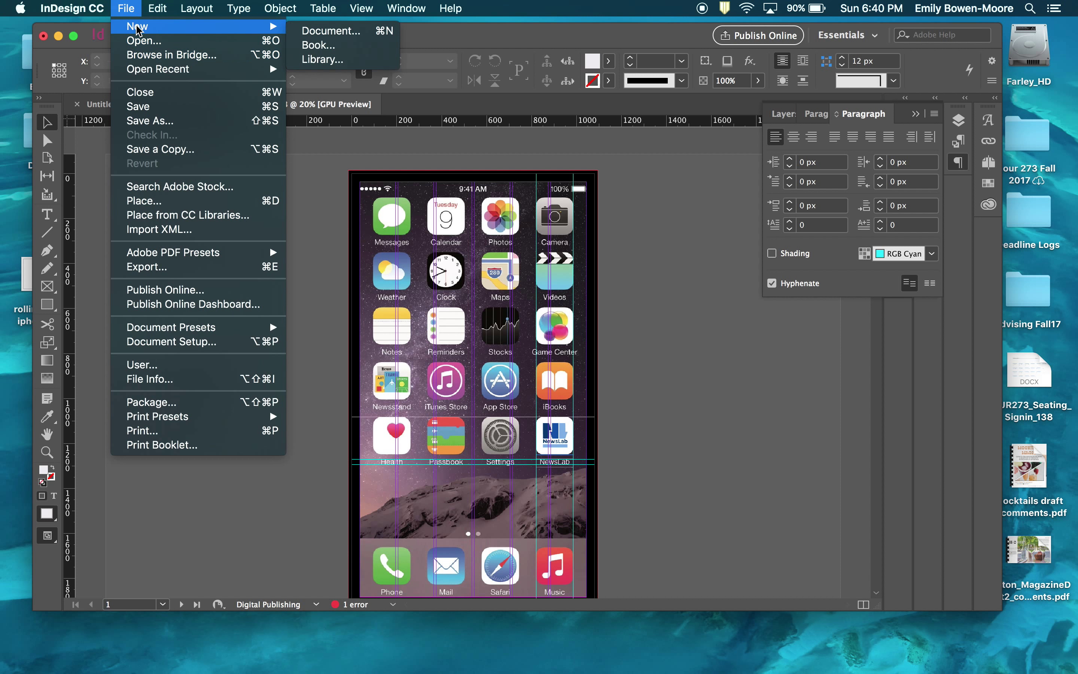
left_click(314, 31)
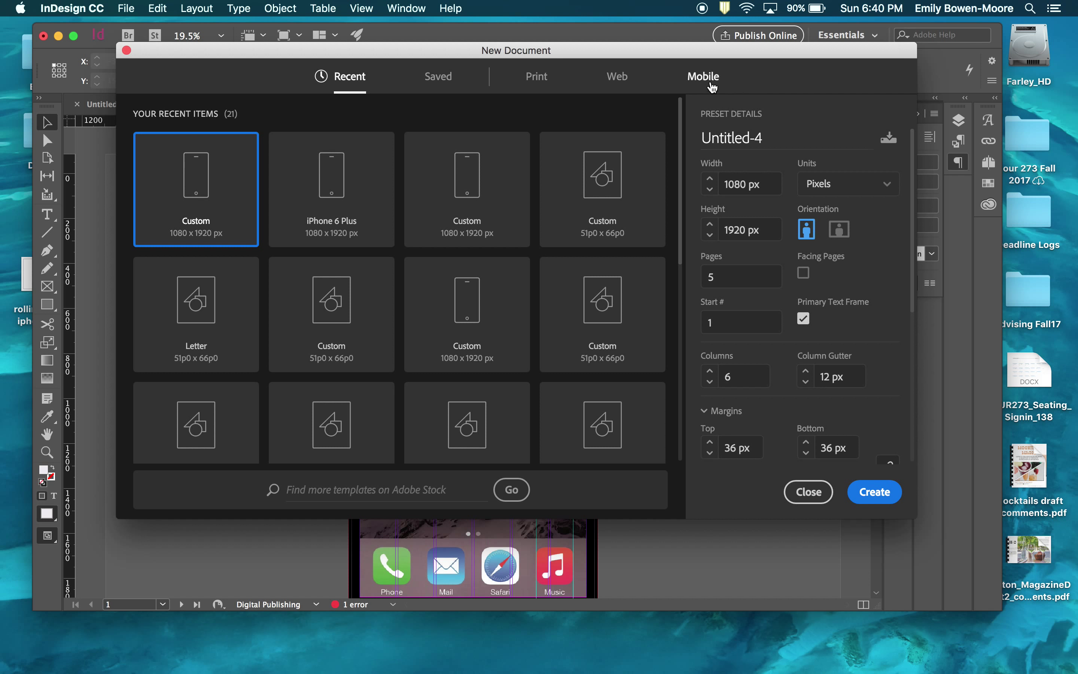
left_click(711, 79)
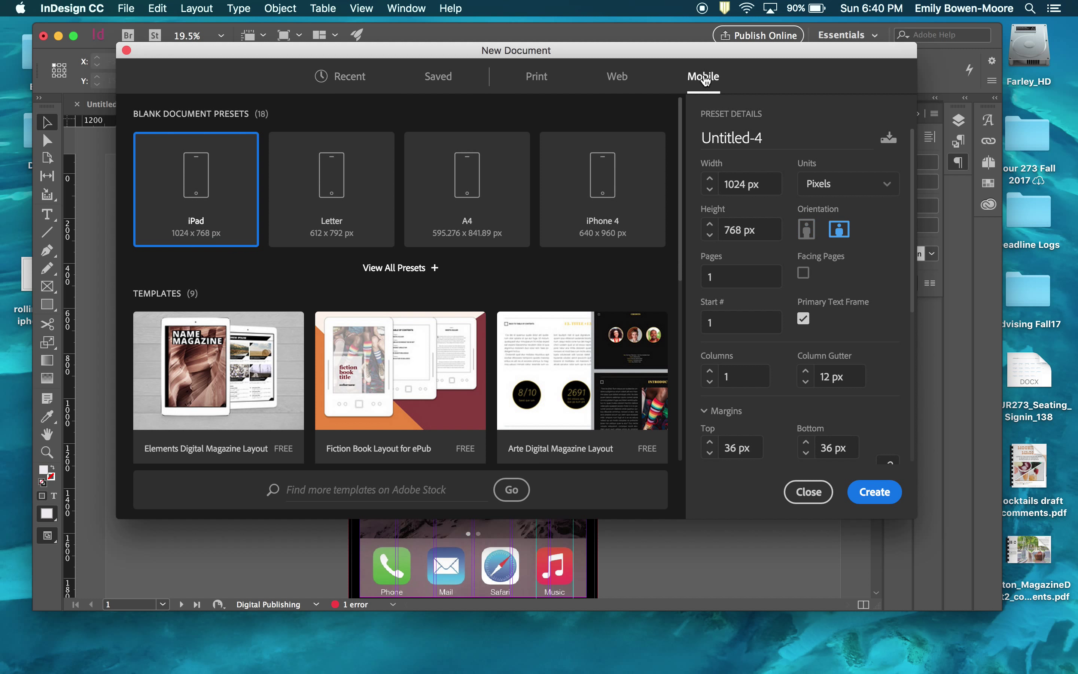
left_click(423, 268)
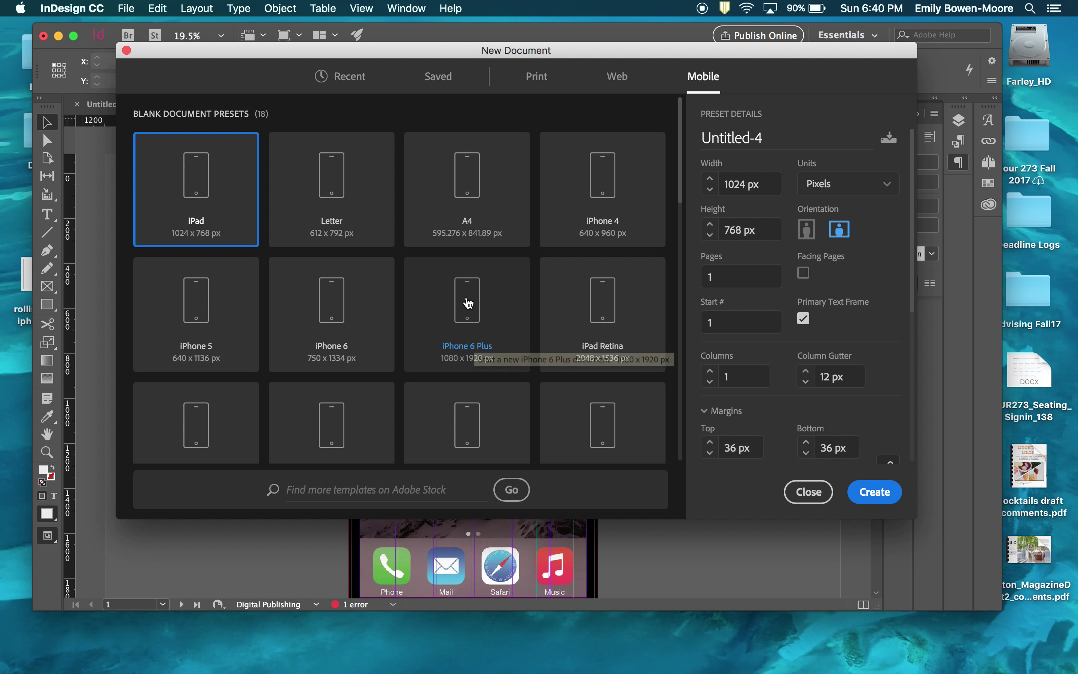
left_click(469, 303)
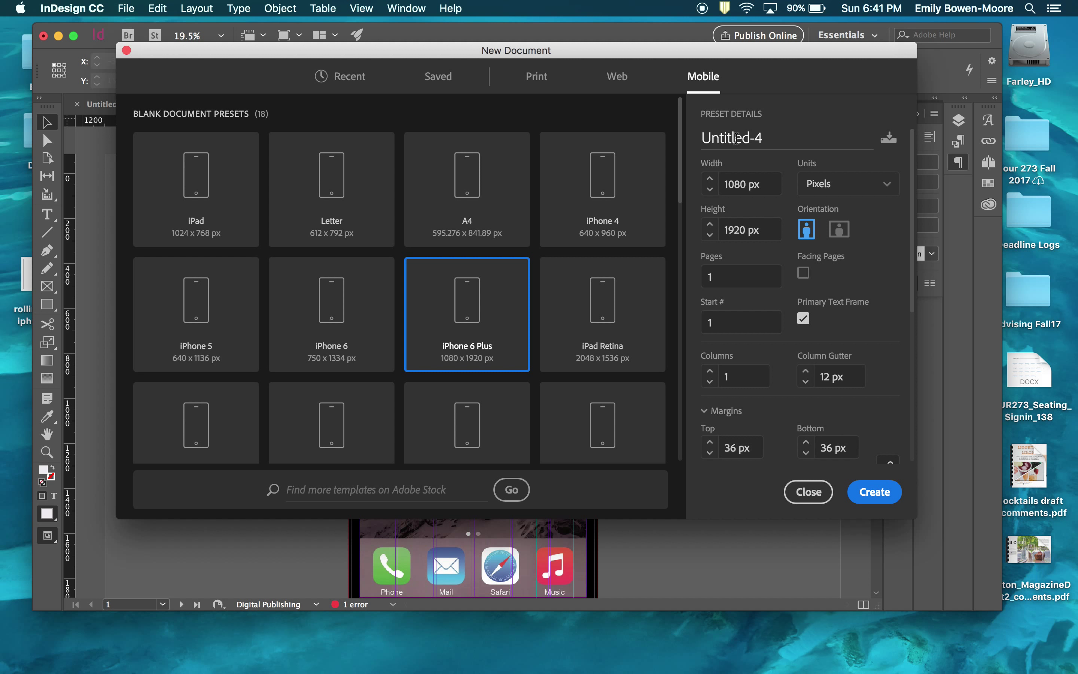
- Name the new document with the author's surname followed by "_ExampleUiUx"
triple_click(736, 139)
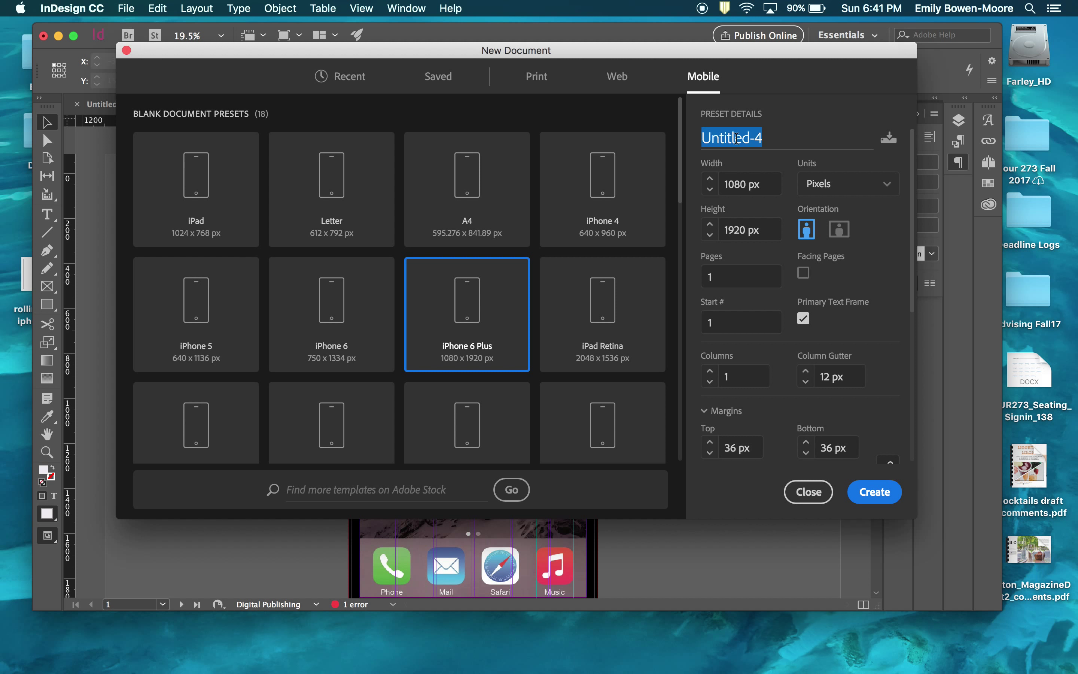
type("M")
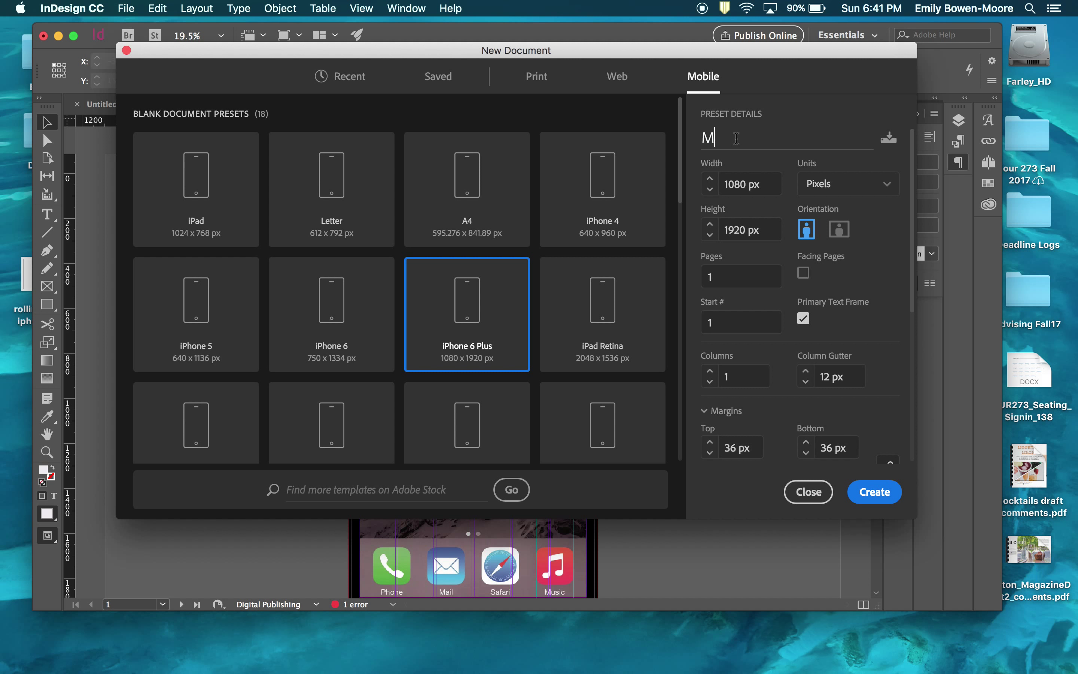
type("oore_ExampleUiUx")
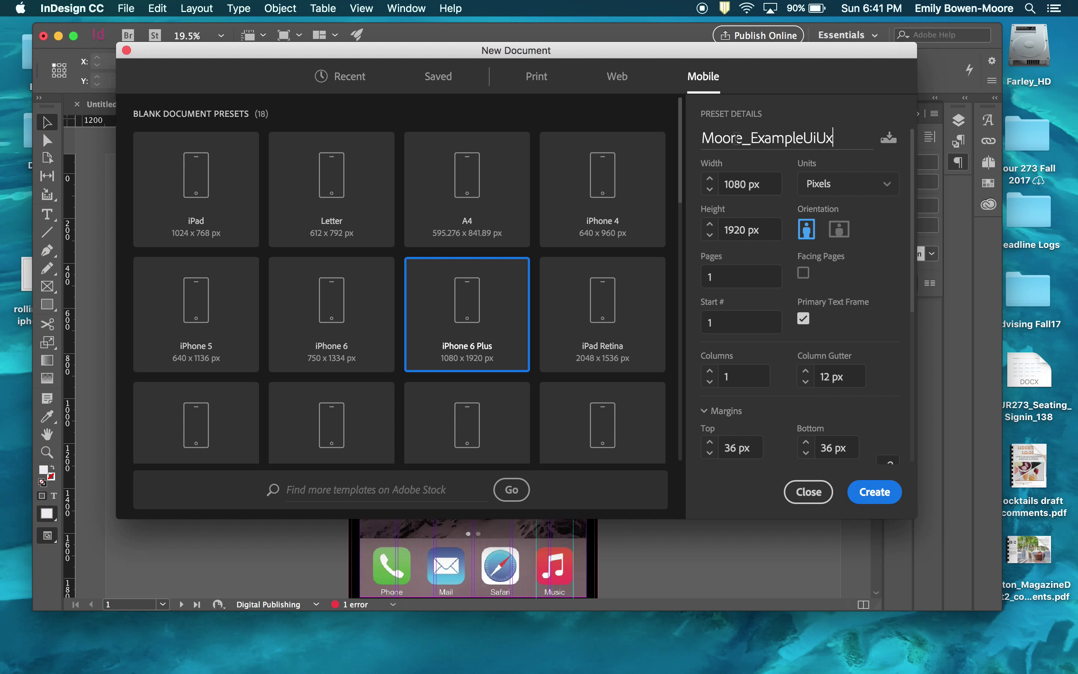
- Set the new document to 5 pages with 6 columns
left_click(727, 274)
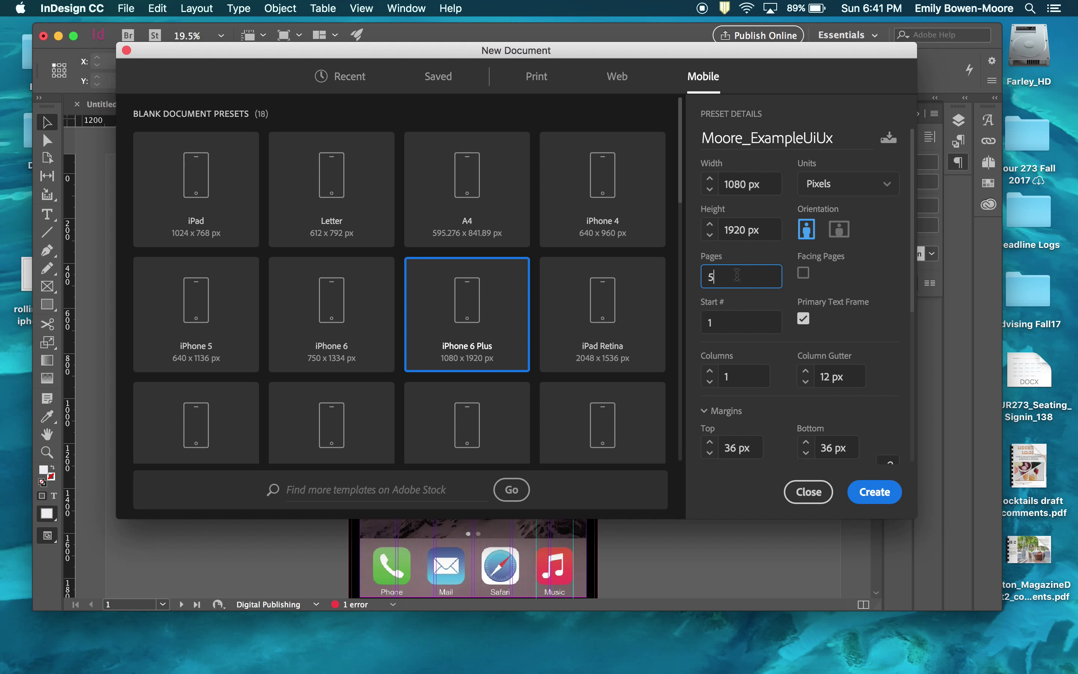
left_click(709, 370)
left_click(710, 371)
left_click(710, 371)
left_click(710, 371)
left_click(710, 371)
left_click(709, 371)
- Set the new document's bleed to 15 px on all four sides
scroll(750, 363, "down", 4)
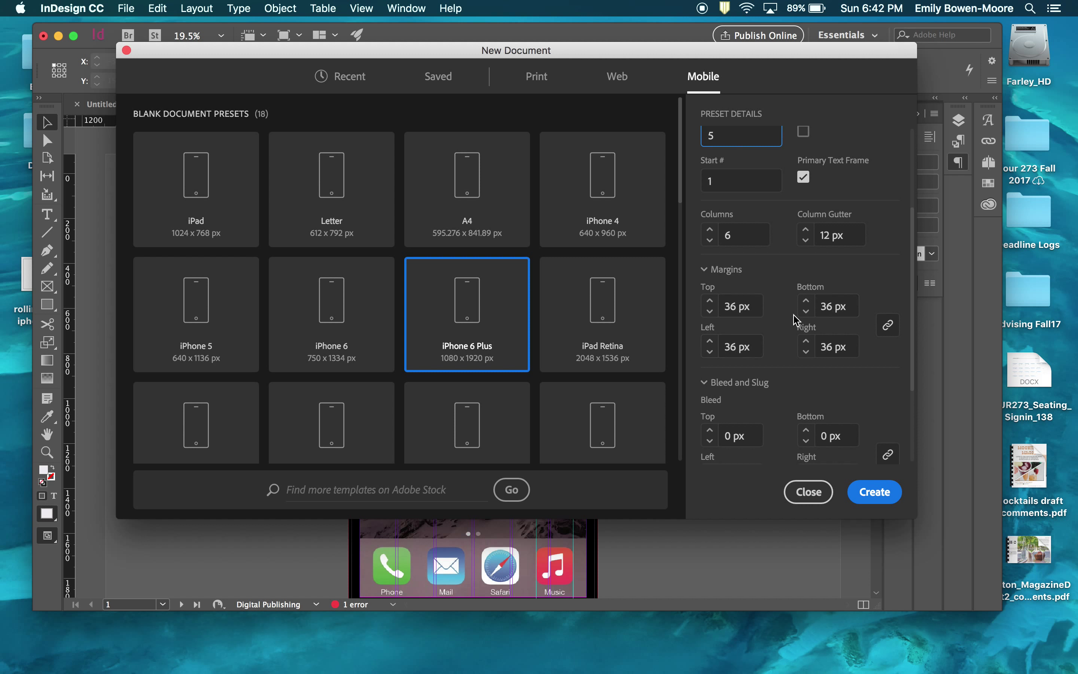
scroll(797, 320, "down", 4)
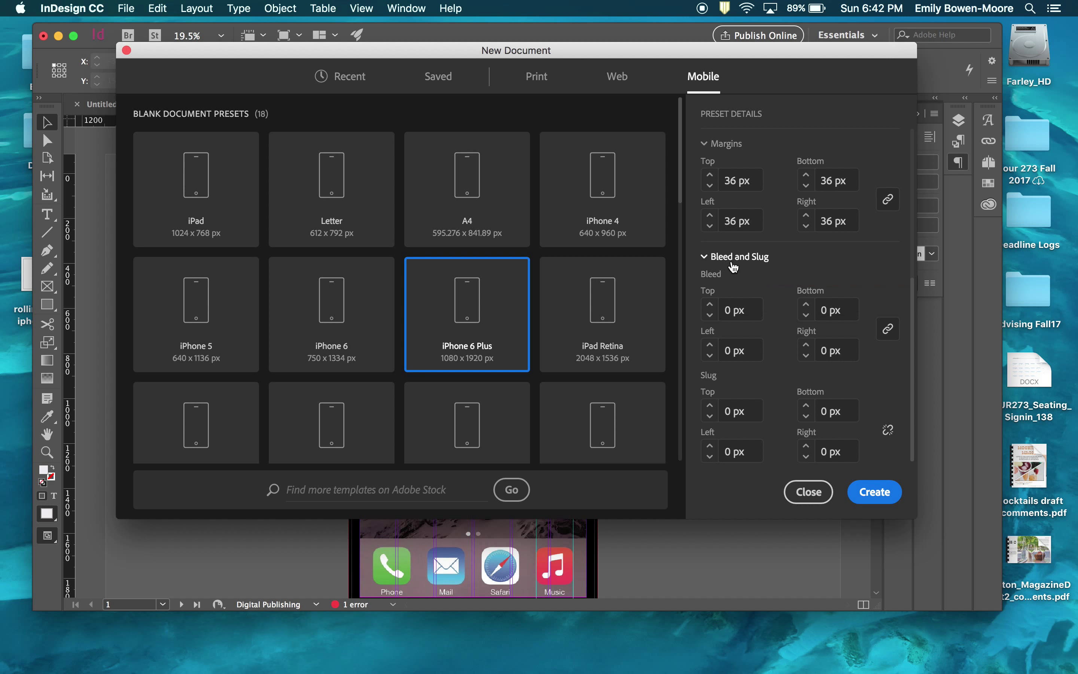
left_click(710, 306)
left_click(711, 306)
left_click(711, 306)
left_click(710, 306)
left_click(710, 306)
left_click(710, 306)
left_click(710, 305)
left_click(710, 306)
left_click(710, 305)
left_click(710, 306)
left_click(710, 306)
left_click(710, 305)
left_click(711, 306)
left_click(710, 306)
left_click(711, 306)
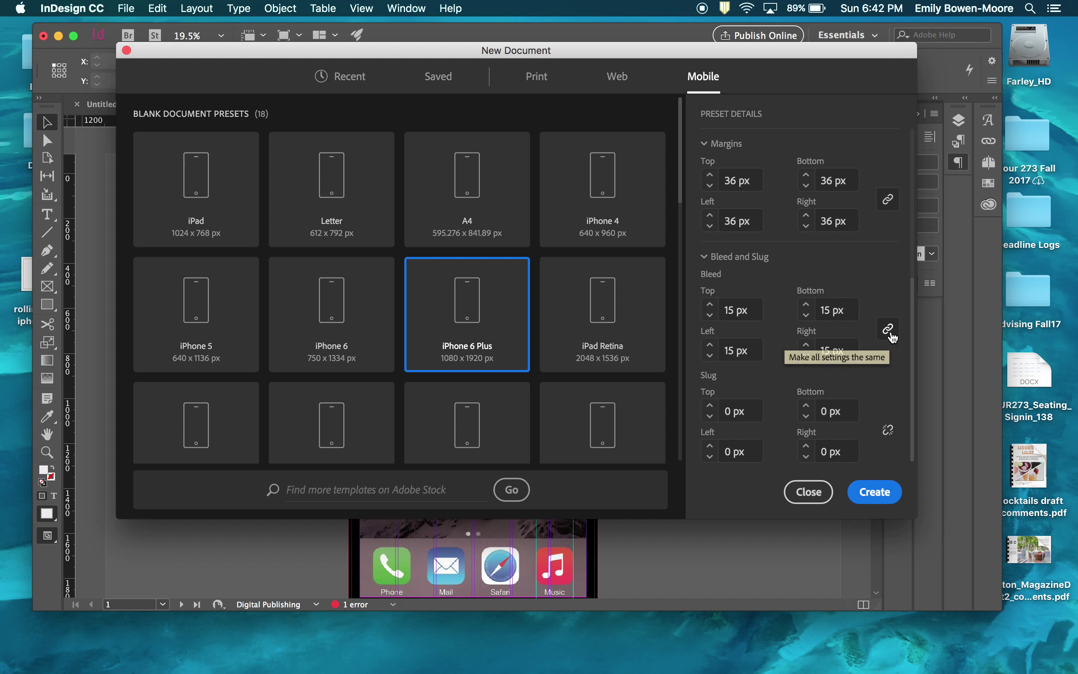
- Create the document and dismiss the missing fonts notice
left_click(876, 492)
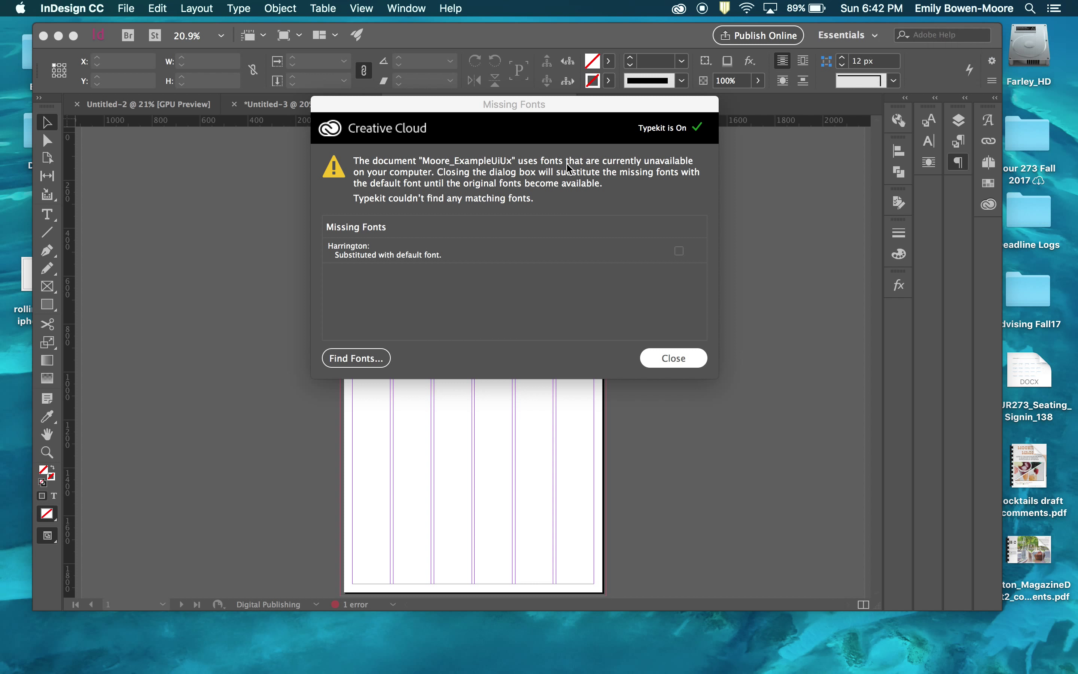
left_click(673, 365)
left_click(678, 360)
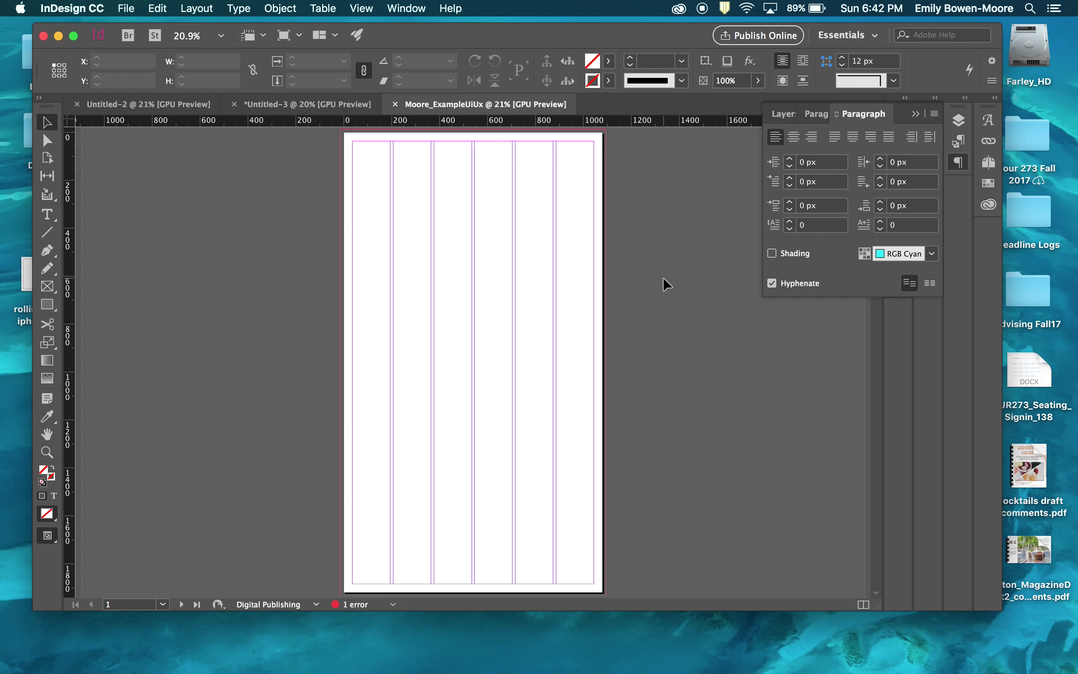
- Look over the new document's pages, and view the phone home screen page in the Untitled-3 document
scroll(666, 284, "down", 15)
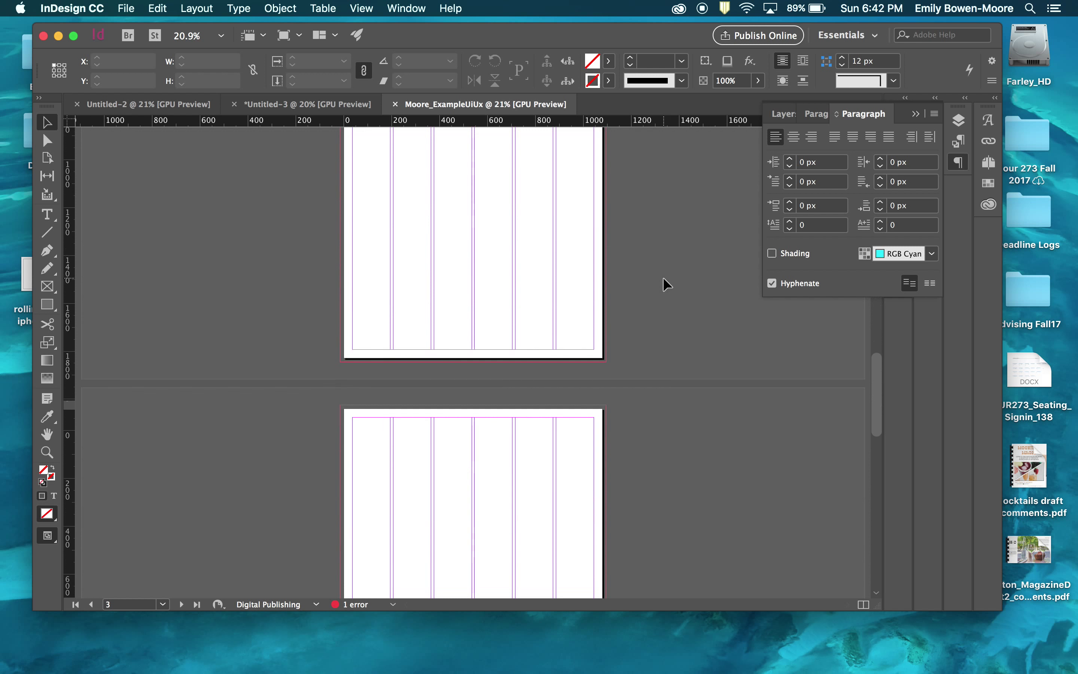
scroll(667, 284, "up", 20)
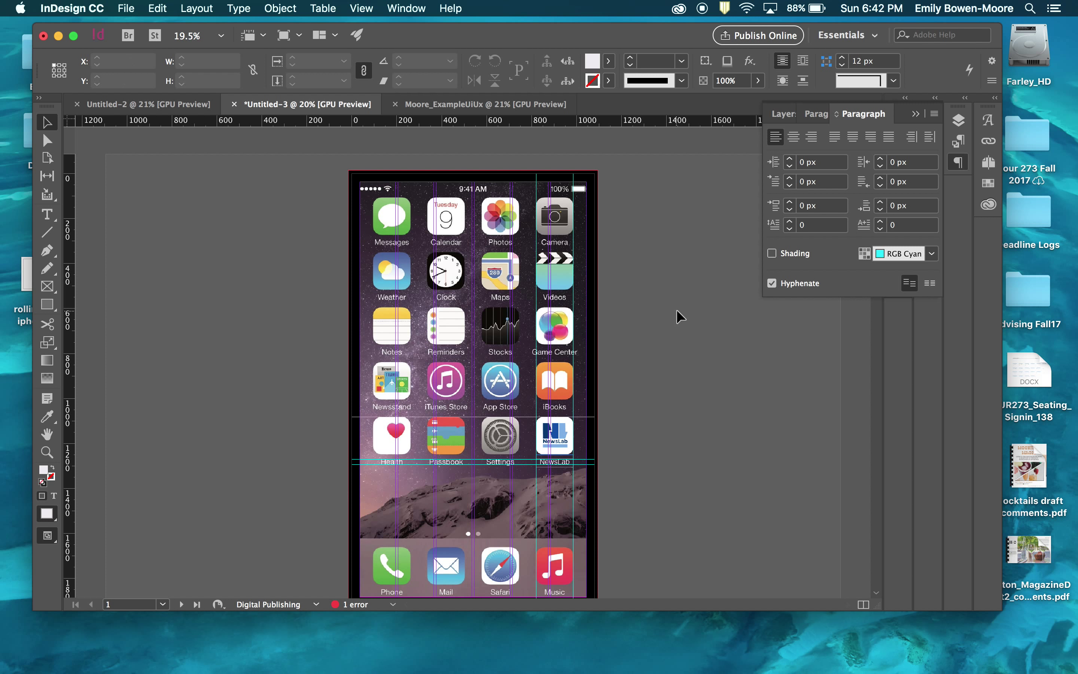
scroll(675, 315, "down", 3)
scroll(673, 316, "up", 3)
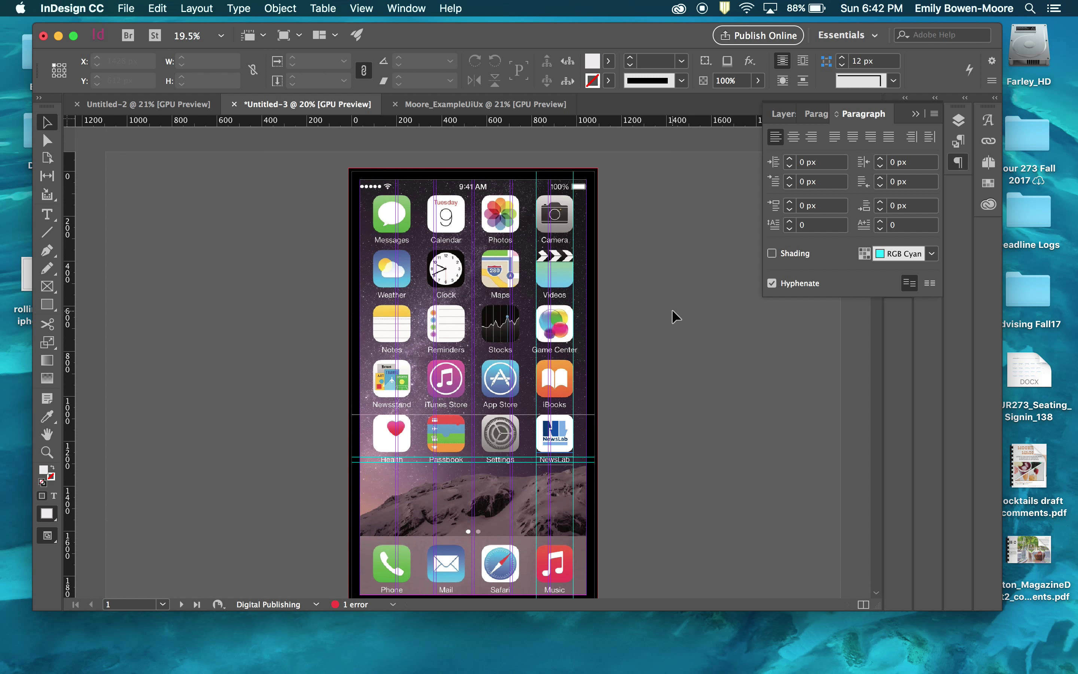
scroll(675, 316, "down", 1)
left_click(473, 363)
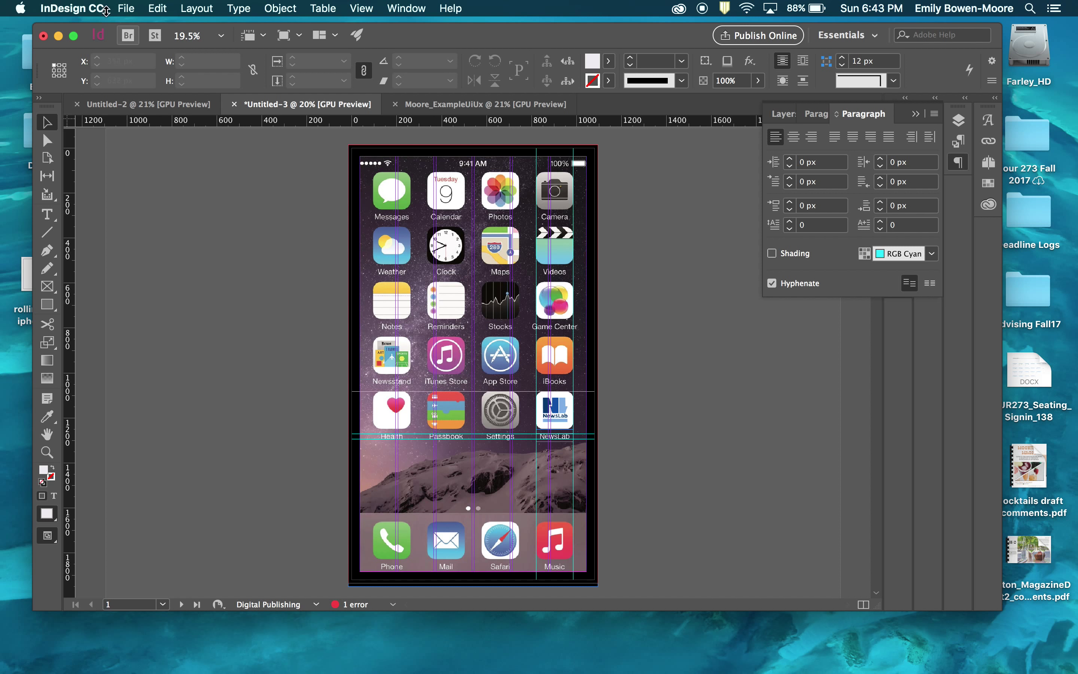
- Switch to the desktop, move the iPhone photo file slightly, and return to InDesign
key("super+m")
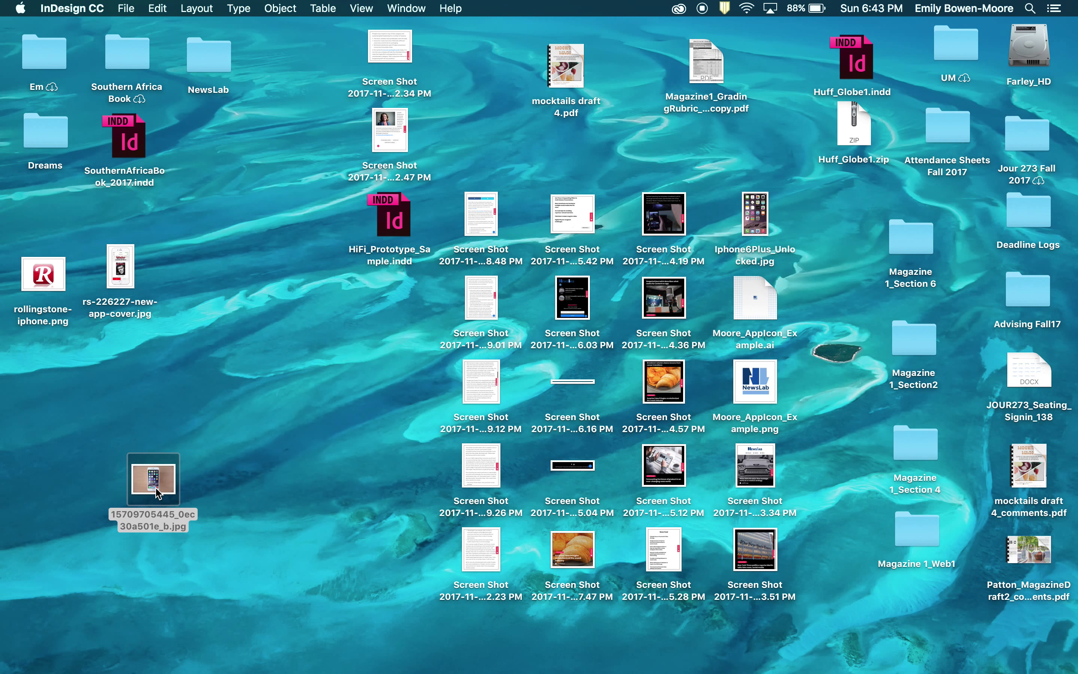
left_click_drag(156, 484, 143, 450)
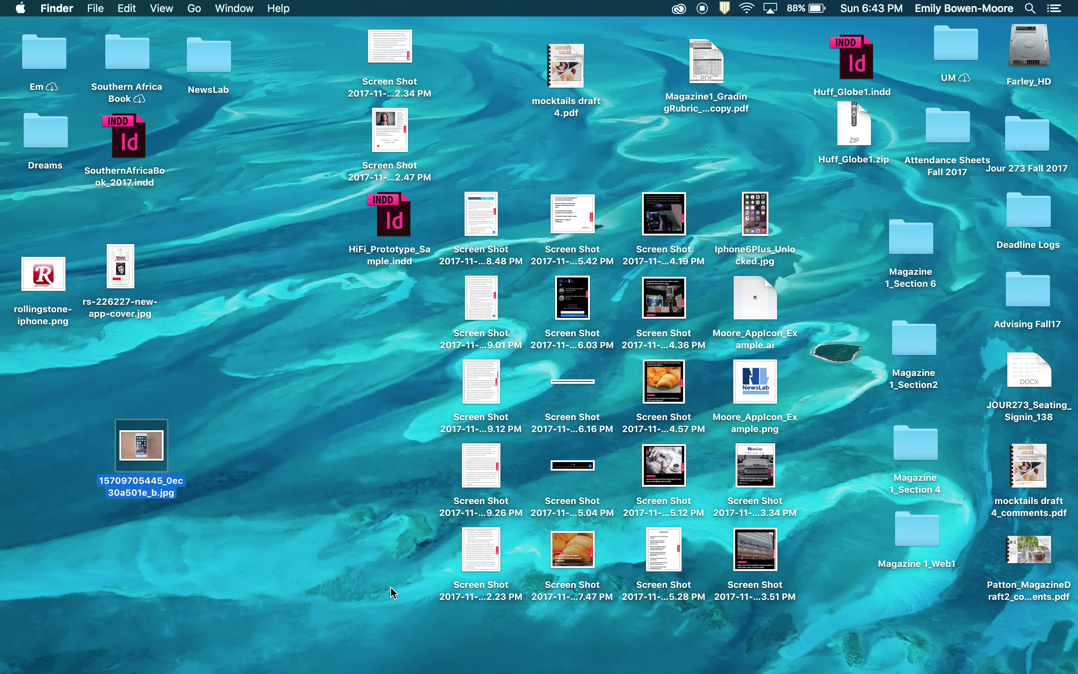
mouse_move(323, 664)
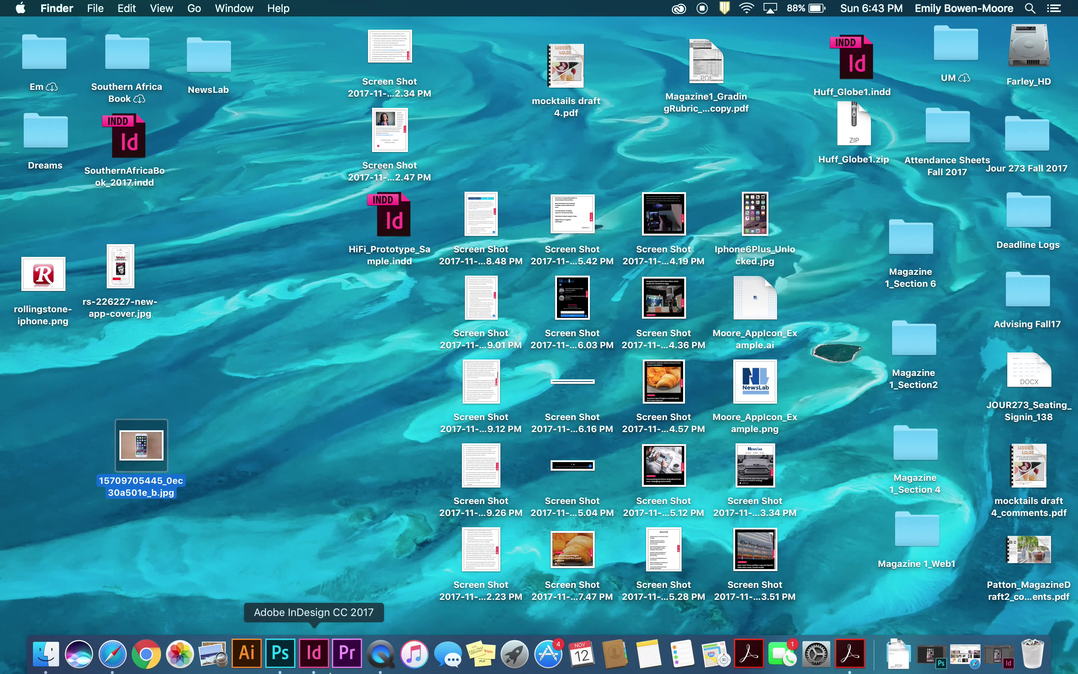
left_click(315, 652)
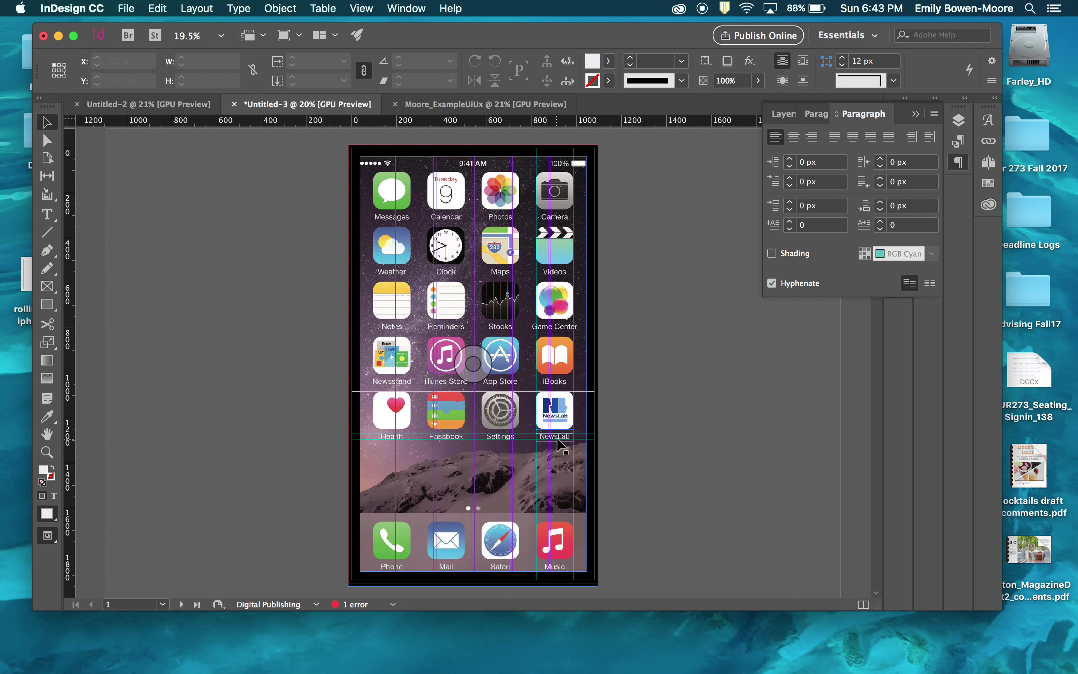
- Examine the NewsLab app icon and its label on the home screen page, and the column layout of page 2
scroll(553, 435, "up", 5)
scroll(560, 439, "up", 2)
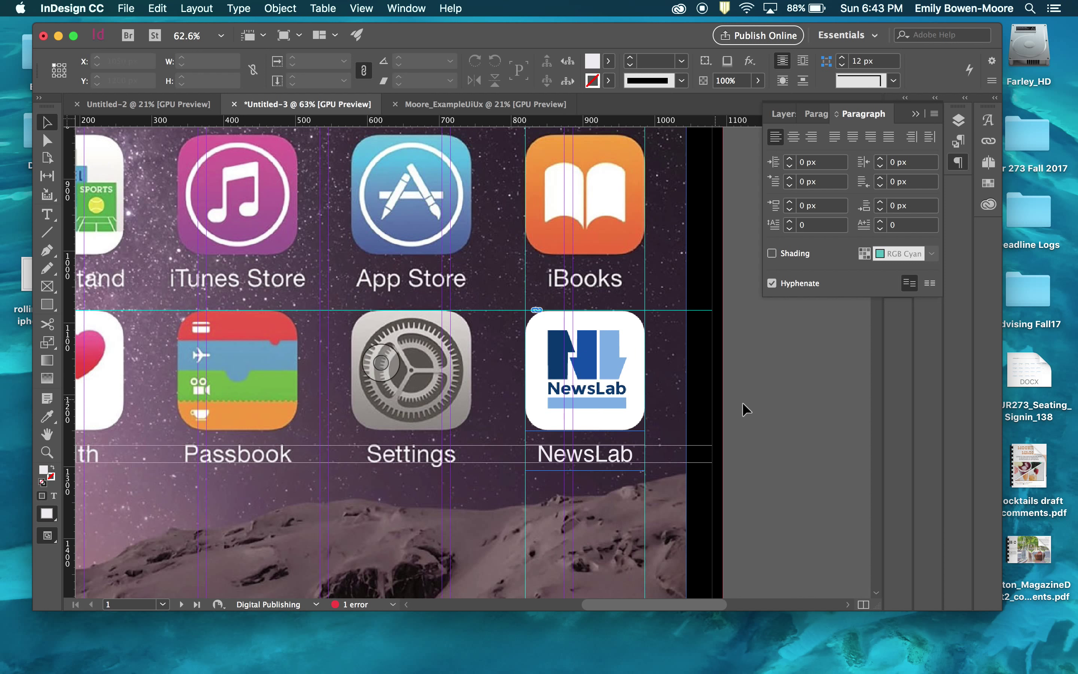
scroll(746, 409, "down", 3)
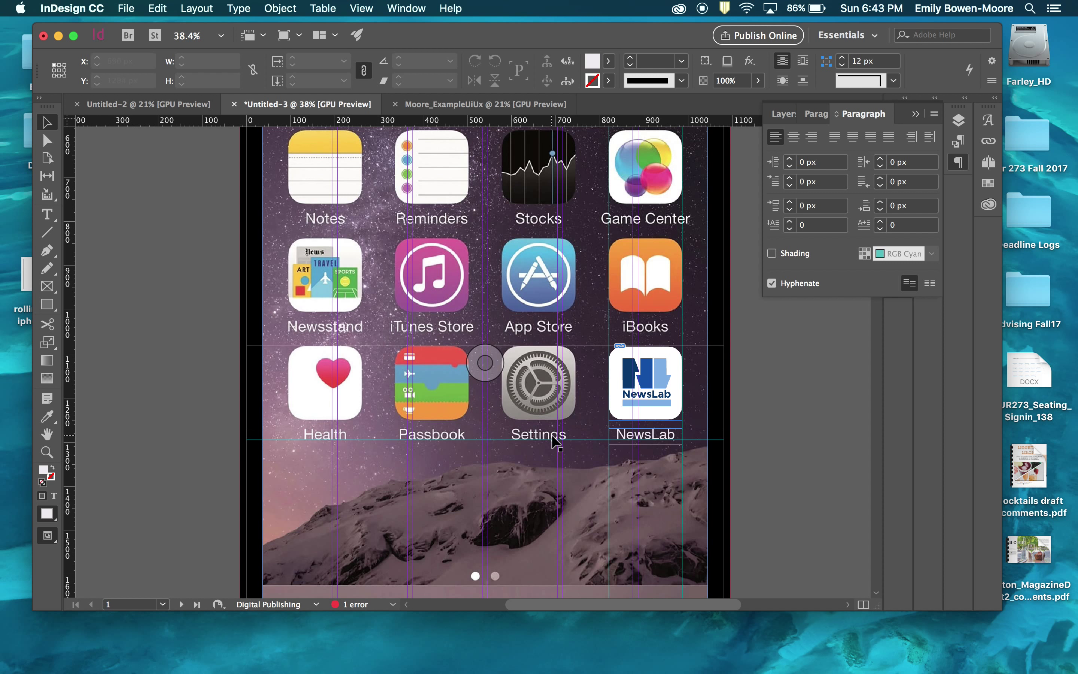
scroll(555, 441, "up", 2)
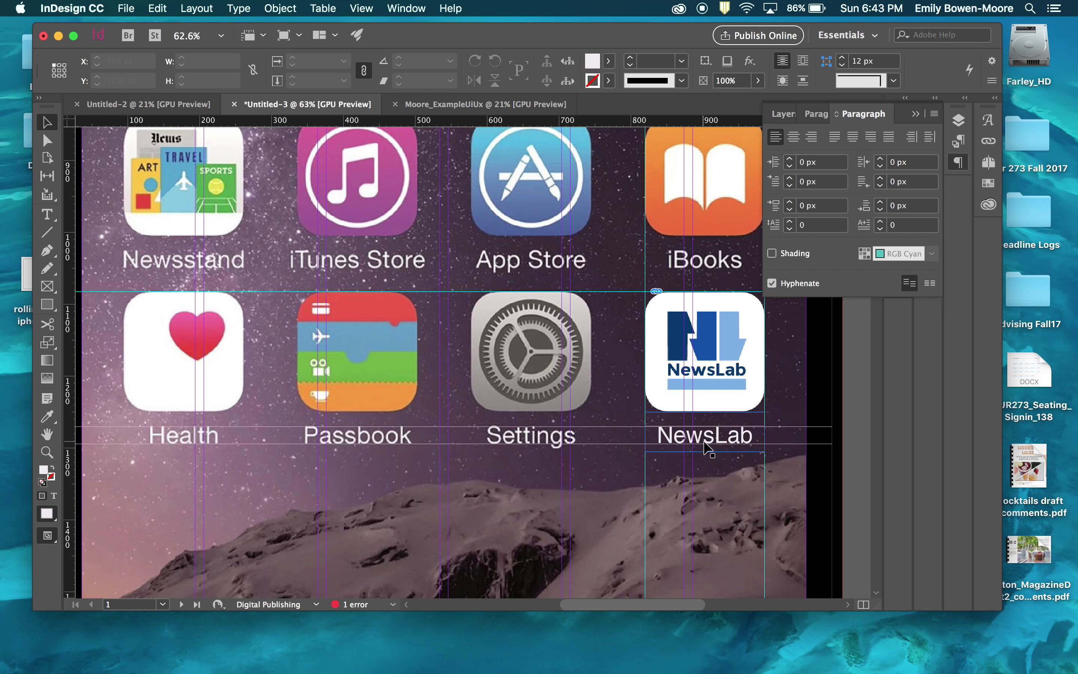
scroll(712, 443, "down", 3)
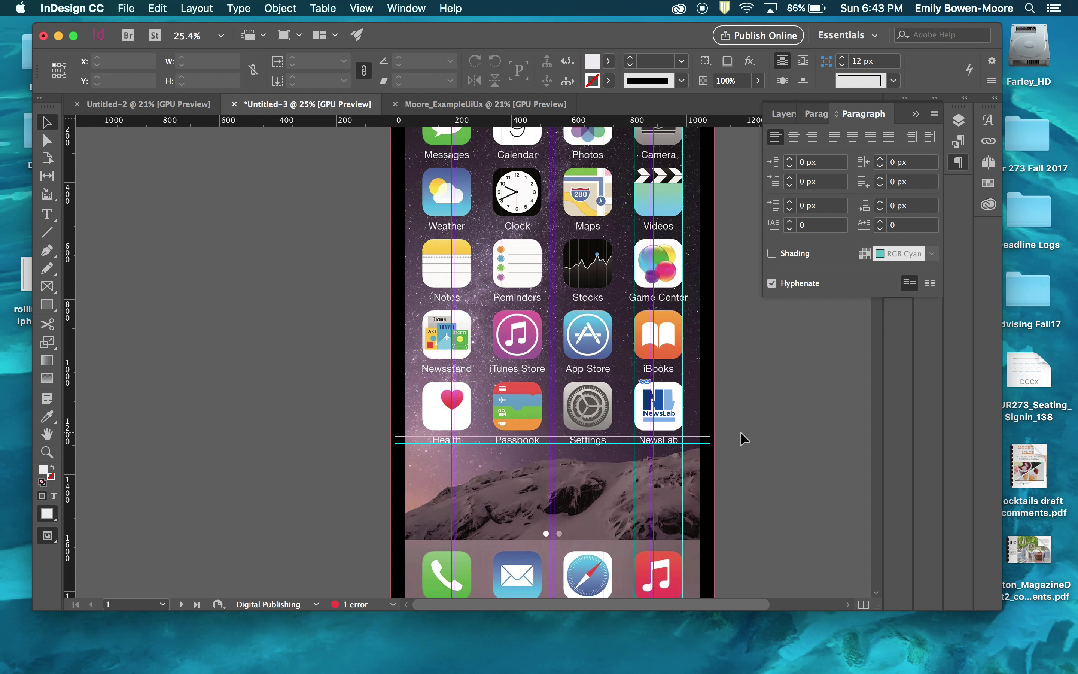
scroll(743, 441, "up", 5)
scroll(743, 440, "down", 3)
scroll(743, 440, "right", 3)
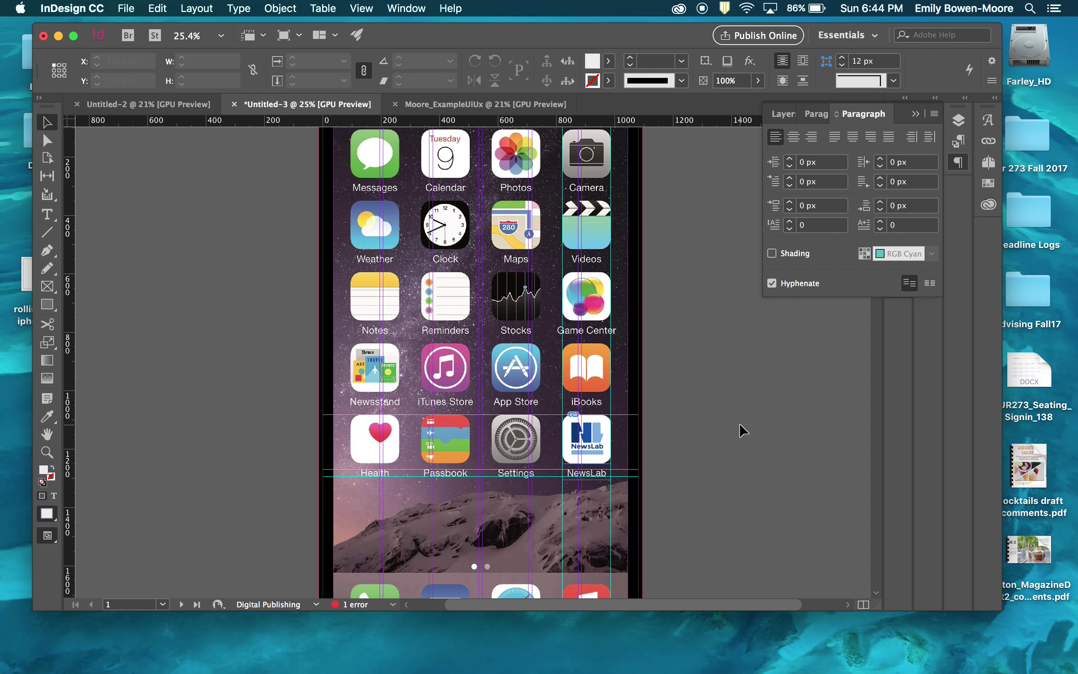
scroll(741, 430, "down", 5)
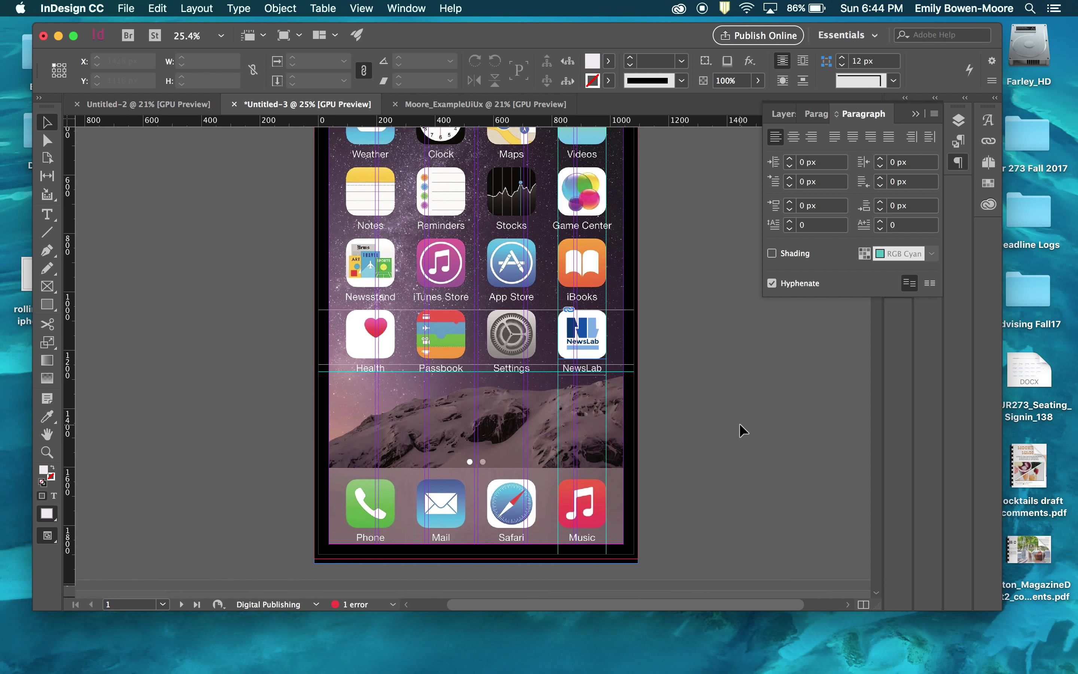
scroll(741, 429, "up", 2)
scroll(741, 428, "down", 5)
scroll(740, 428, "up", 5)
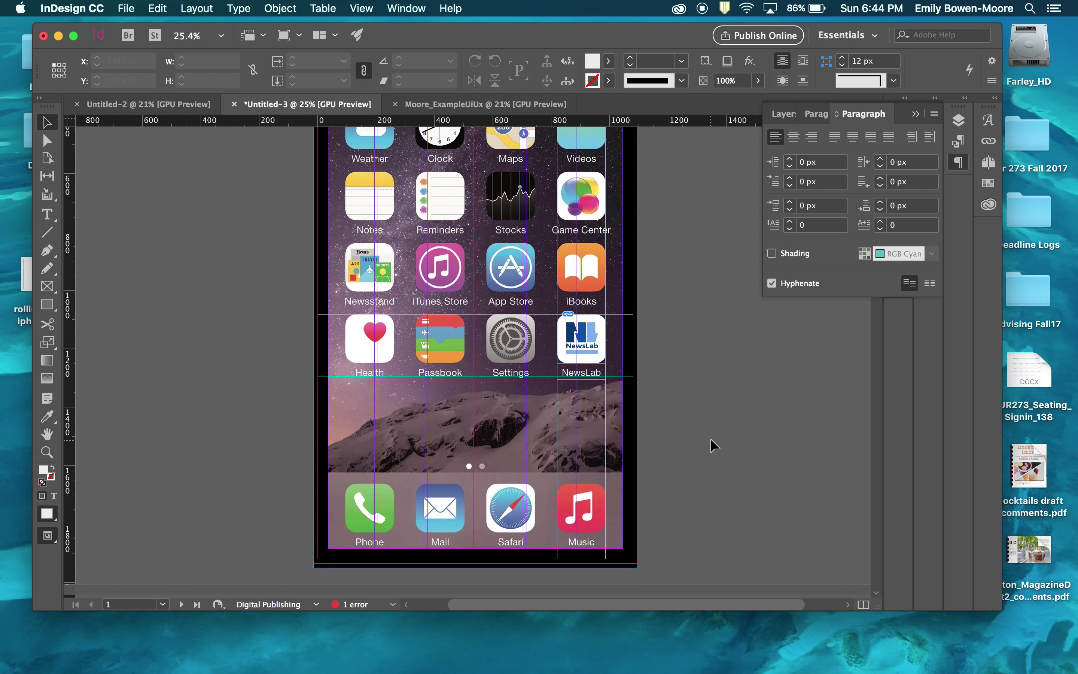
scroll(764, 441, "down", 10)
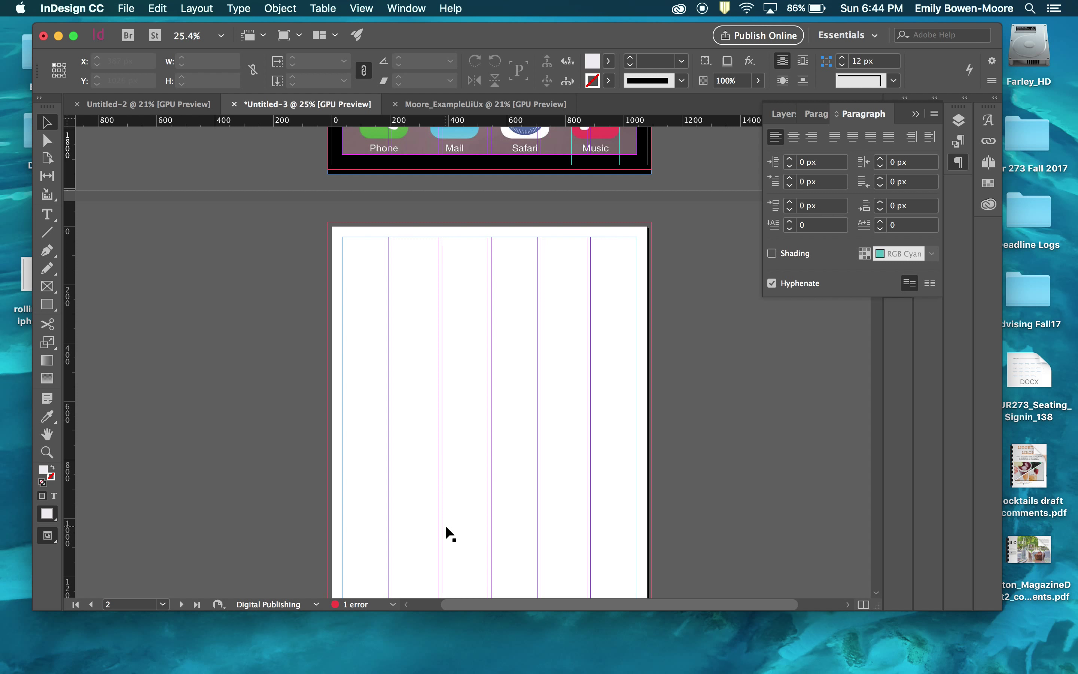
scroll(450, 533, "down", 5)
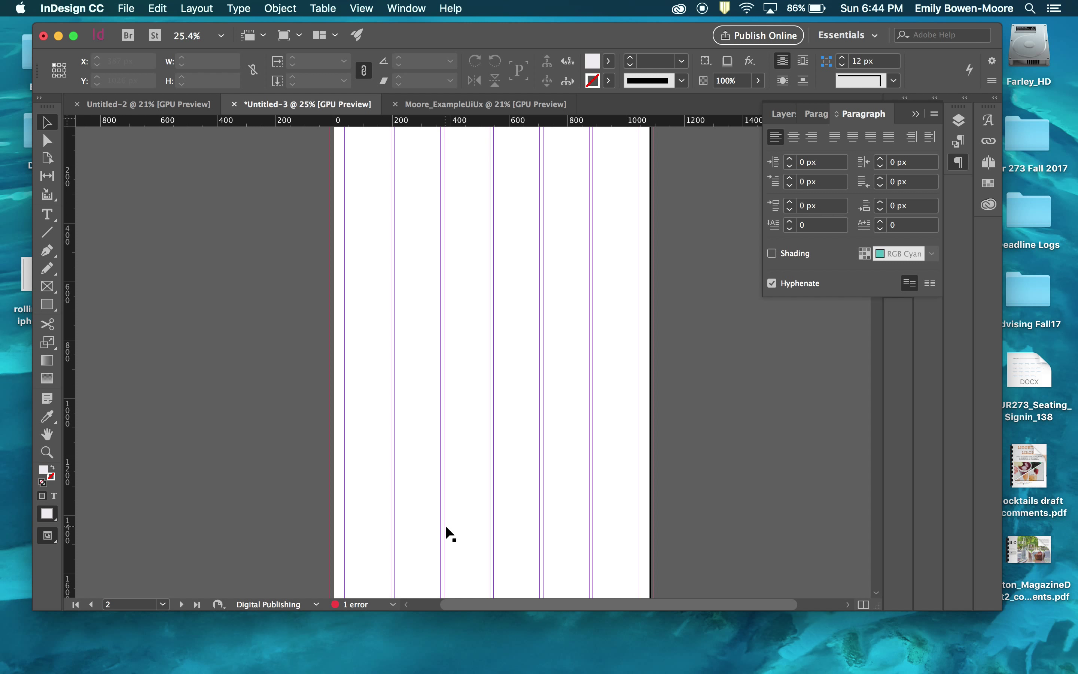
scroll(447, 534, "up", 5)
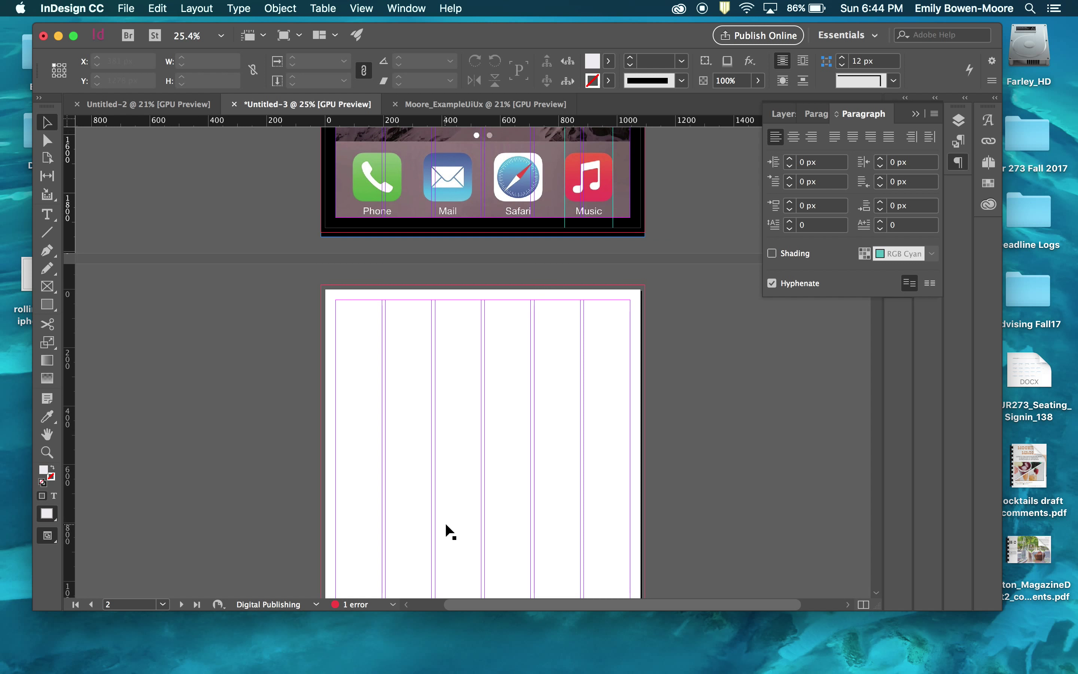
scroll(453, 473, "down", 10)
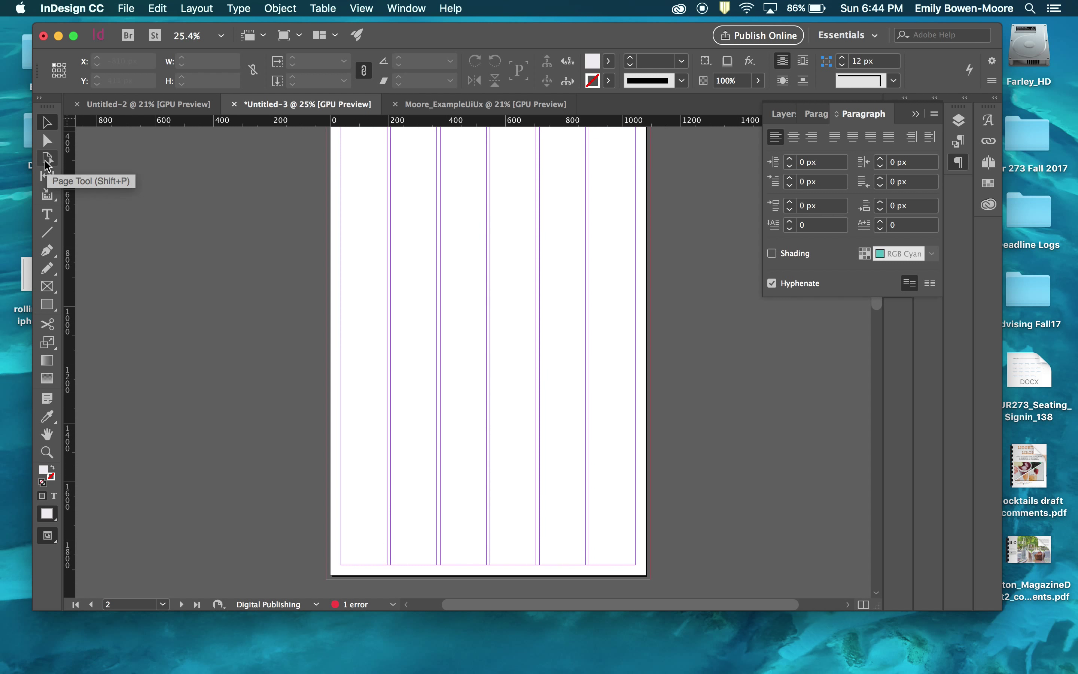
- Try to lengthen page 2 to a height of about 3114 px by extending its bottom edge with the Page tool
left_click(47, 164)
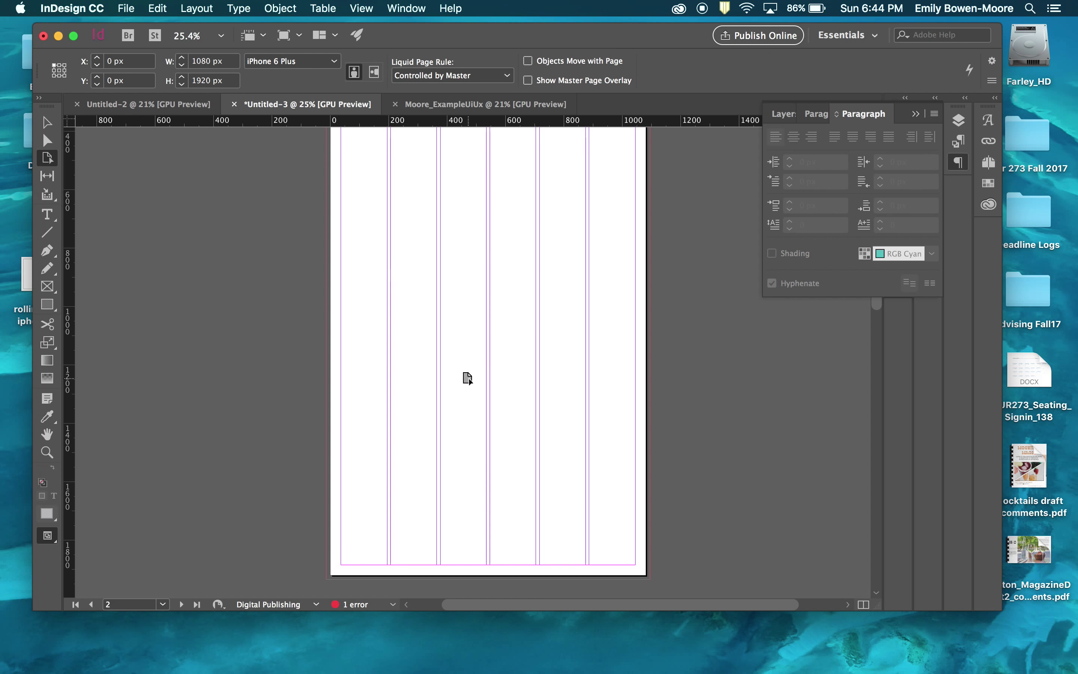
left_click(447, 557)
scroll(447, 556, "up", 8)
scroll(449, 557, "down", 6)
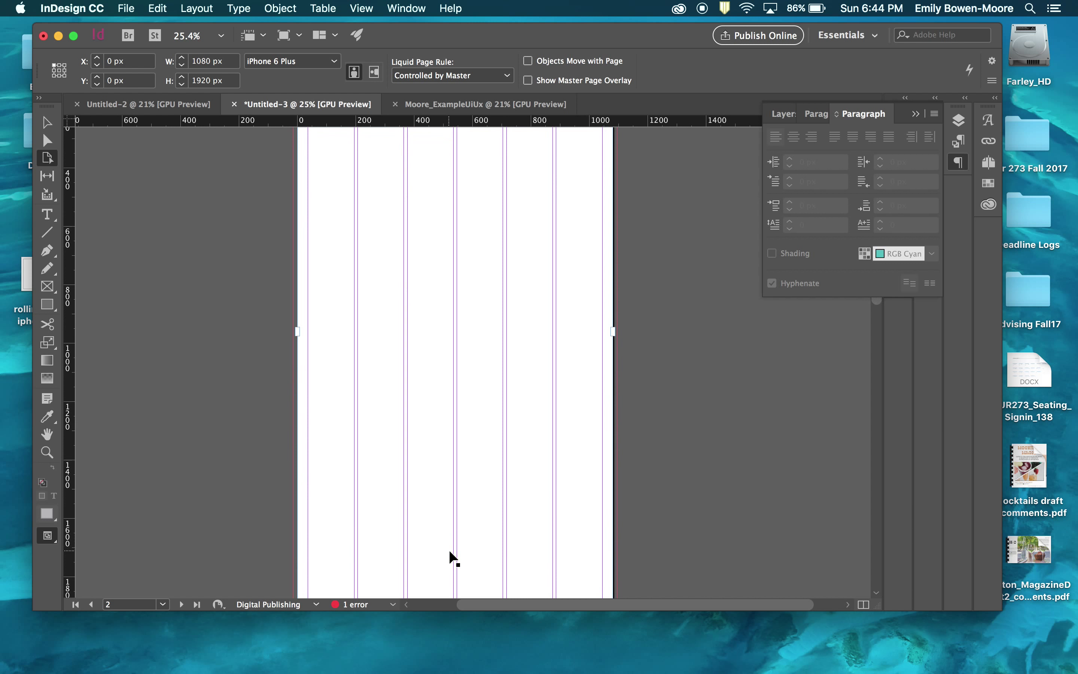
scroll(454, 558, "down", 2)
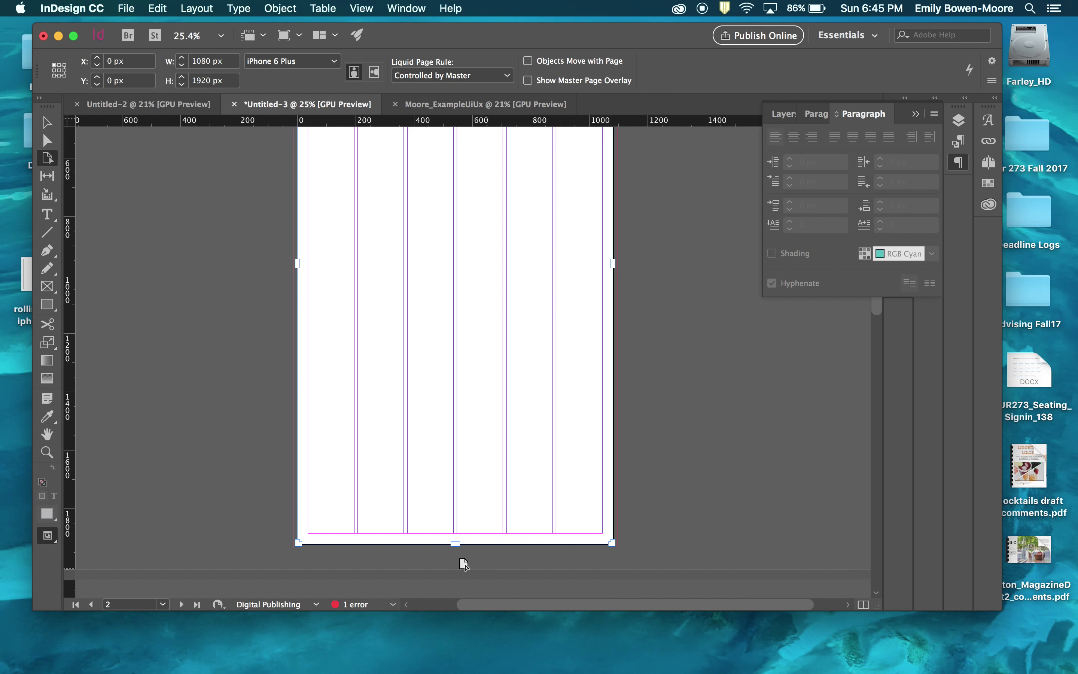
left_click_drag(456, 544, 458, 597)
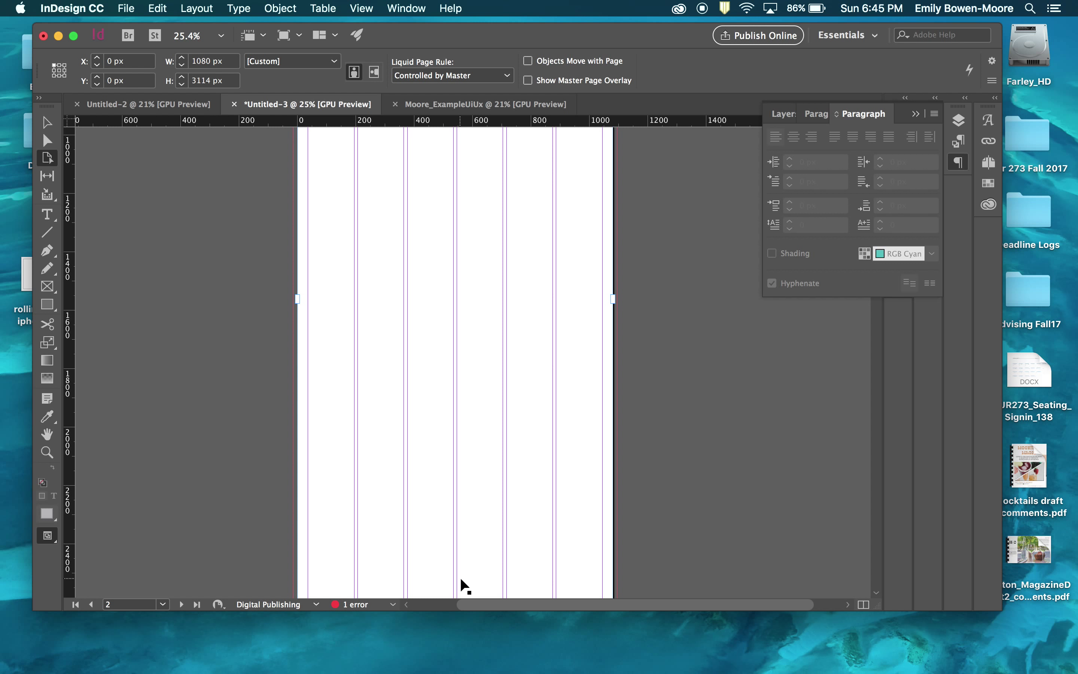
- Check the lengths of the other pages against page 2, and undo the last page height change
scroll(464, 586, "down", 3)
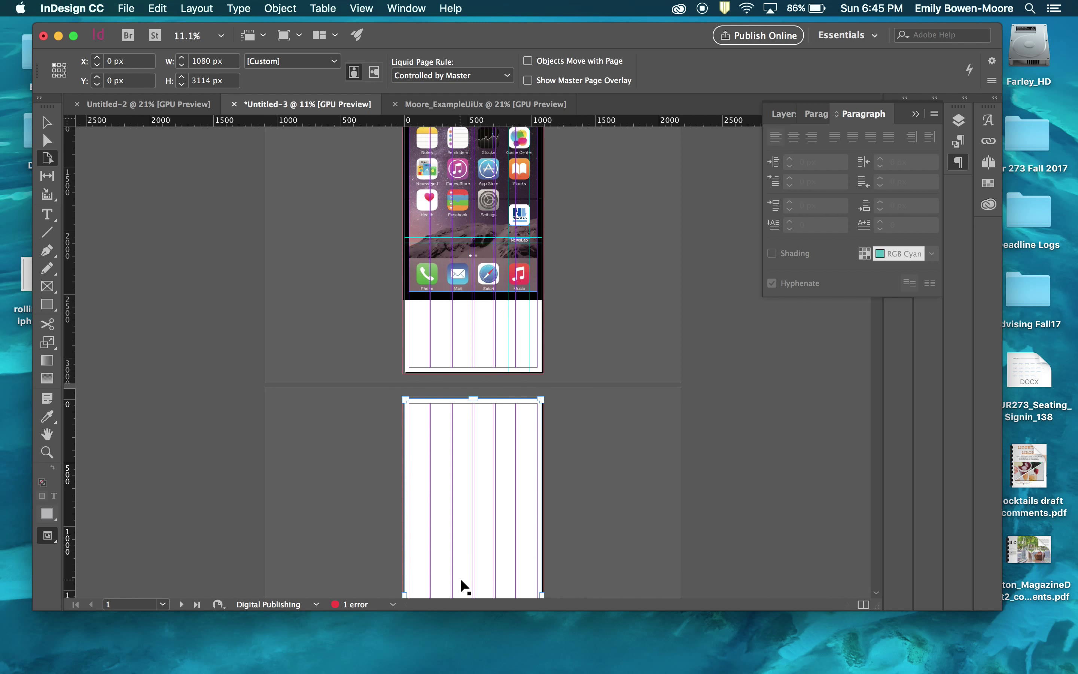
scroll(462, 580, "up", 10)
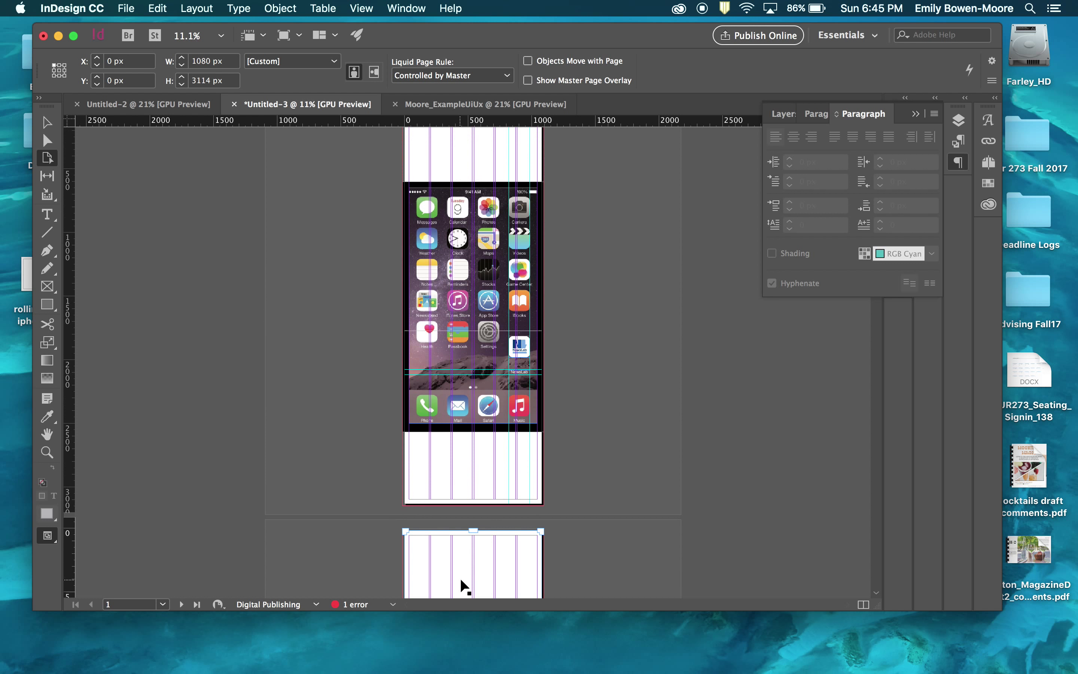
scroll(464, 585, "down", 15)
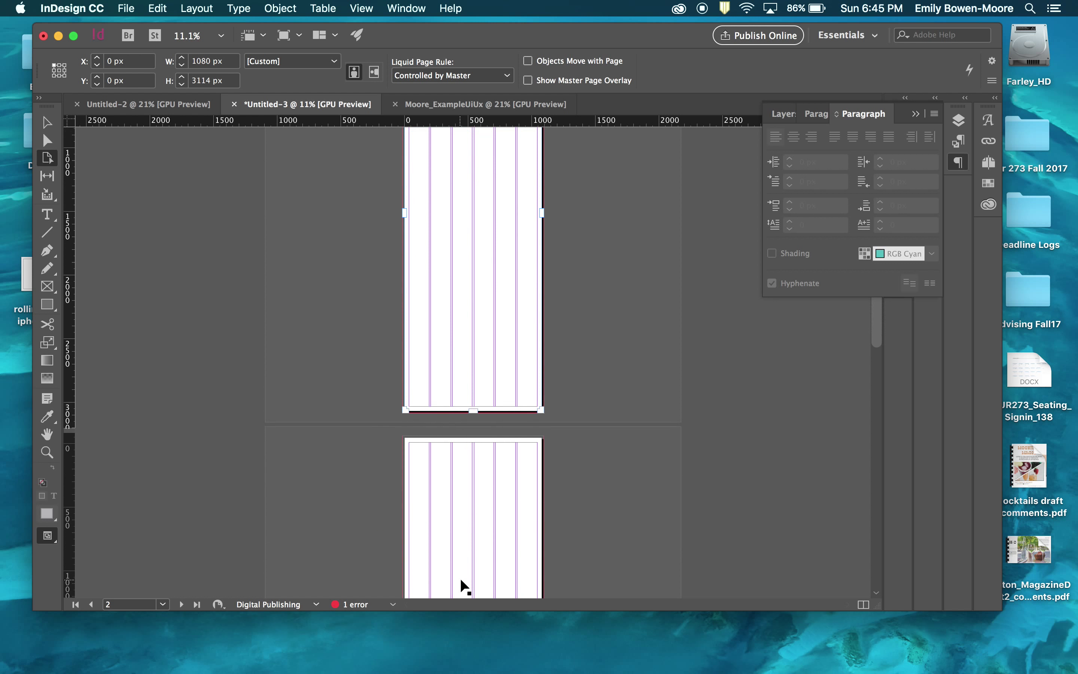
scroll(464, 587, "down", 10)
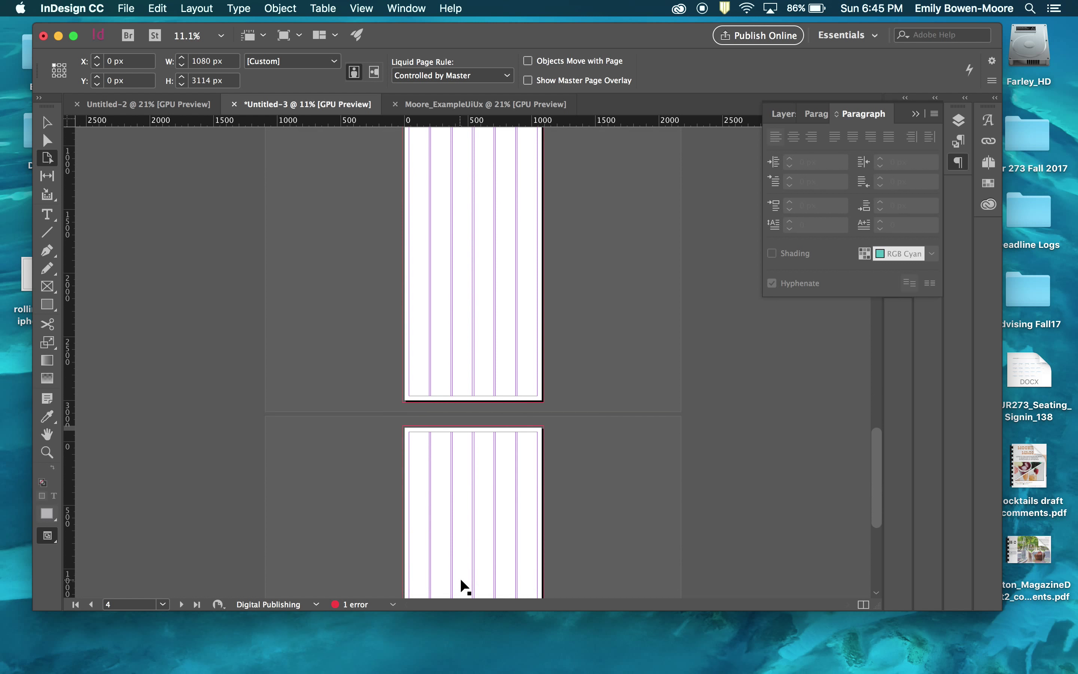
scroll(462, 584, "up", 20)
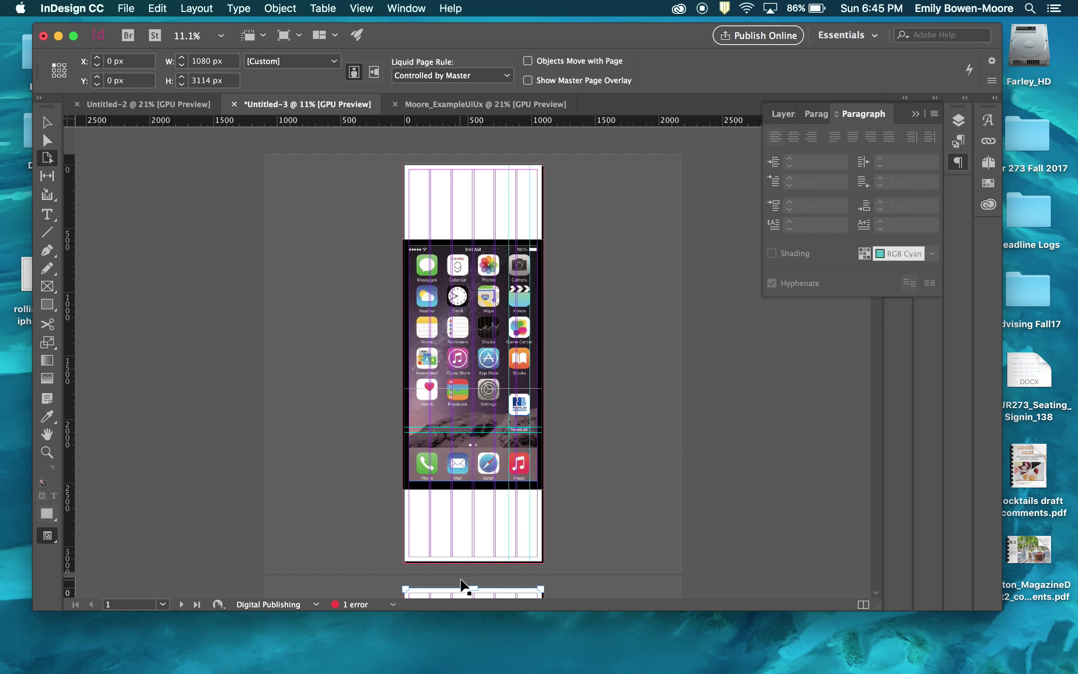
key("super+z")
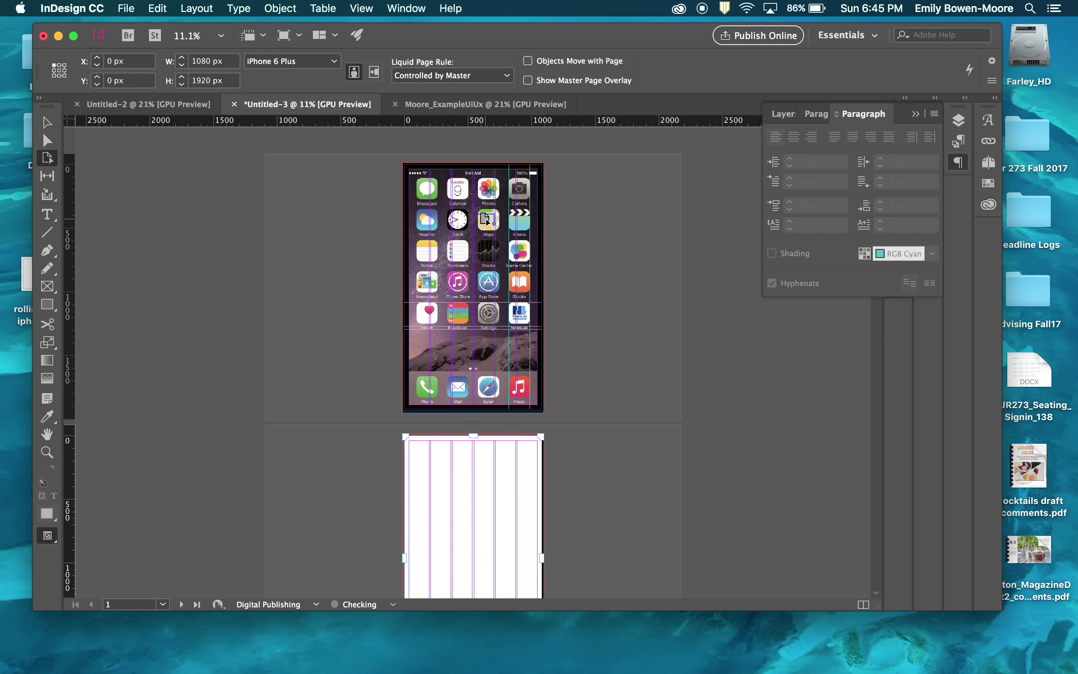
- Turn off page 2's Liquid Page Rule, extend its bottom edge to a height of about 4050 px, and deselect the page
scroll(430, 552, "down", 1)
scroll(430, 552, "down", 10)
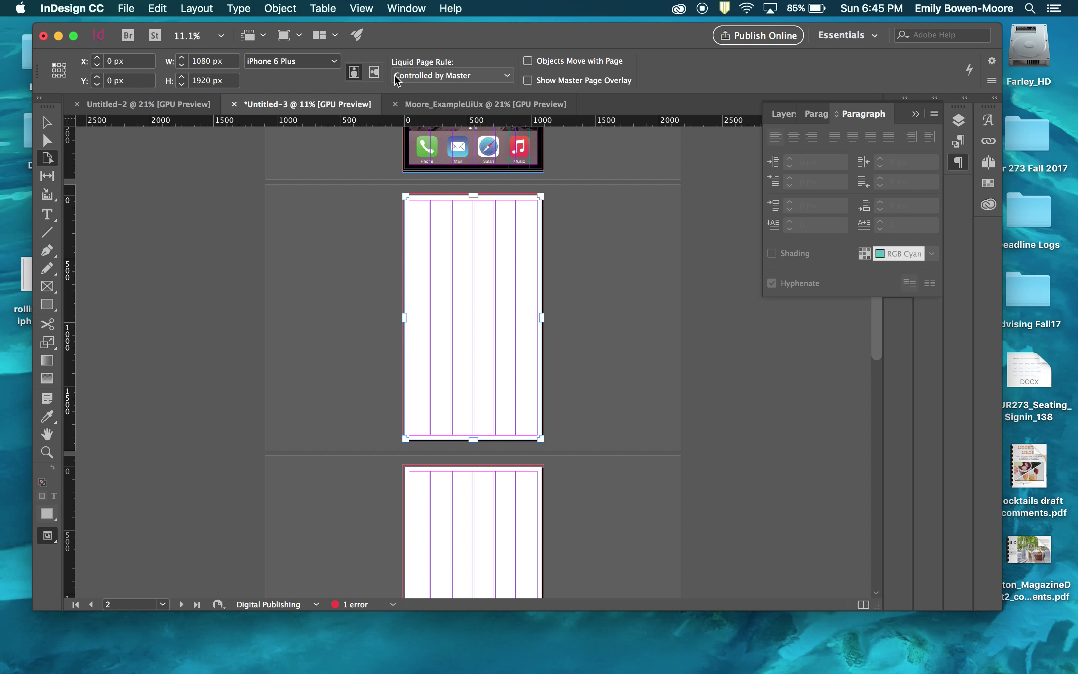
left_click(508, 76)
left_click(415, 92)
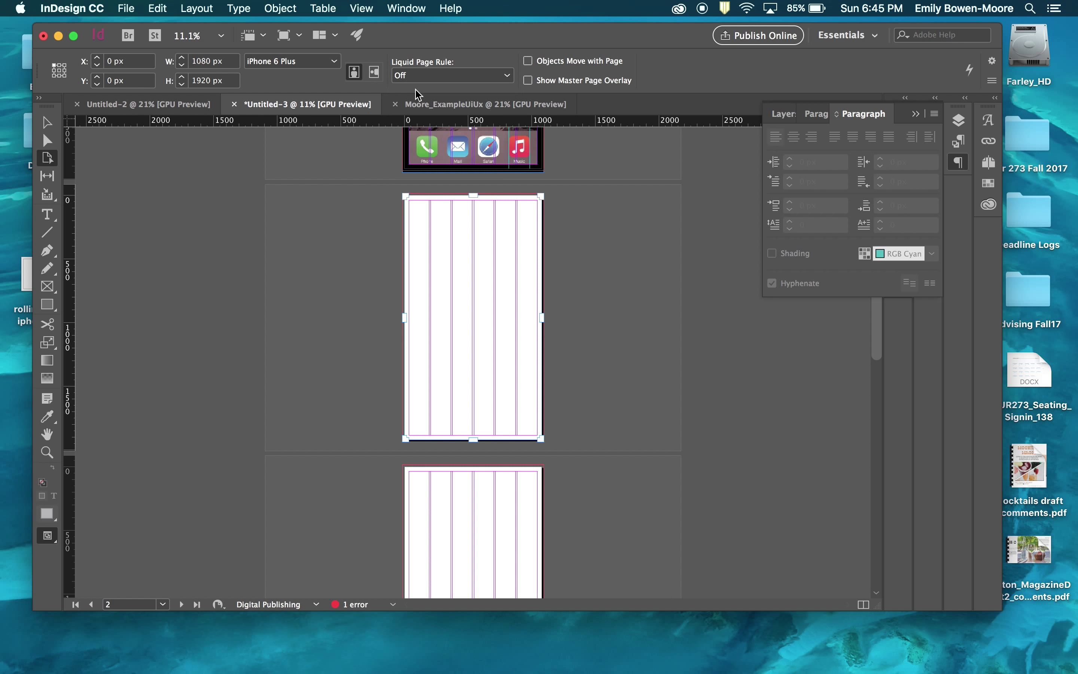
left_click_drag(473, 439, 471, 580)
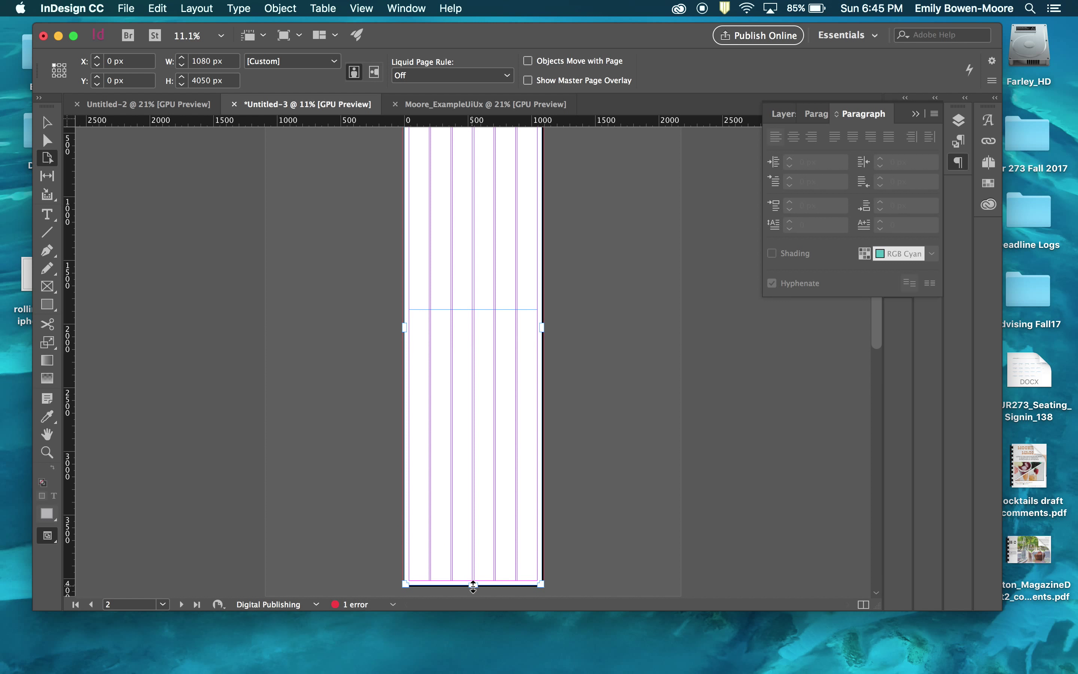
scroll(471, 578, "up", 2)
left_click(582, 353)
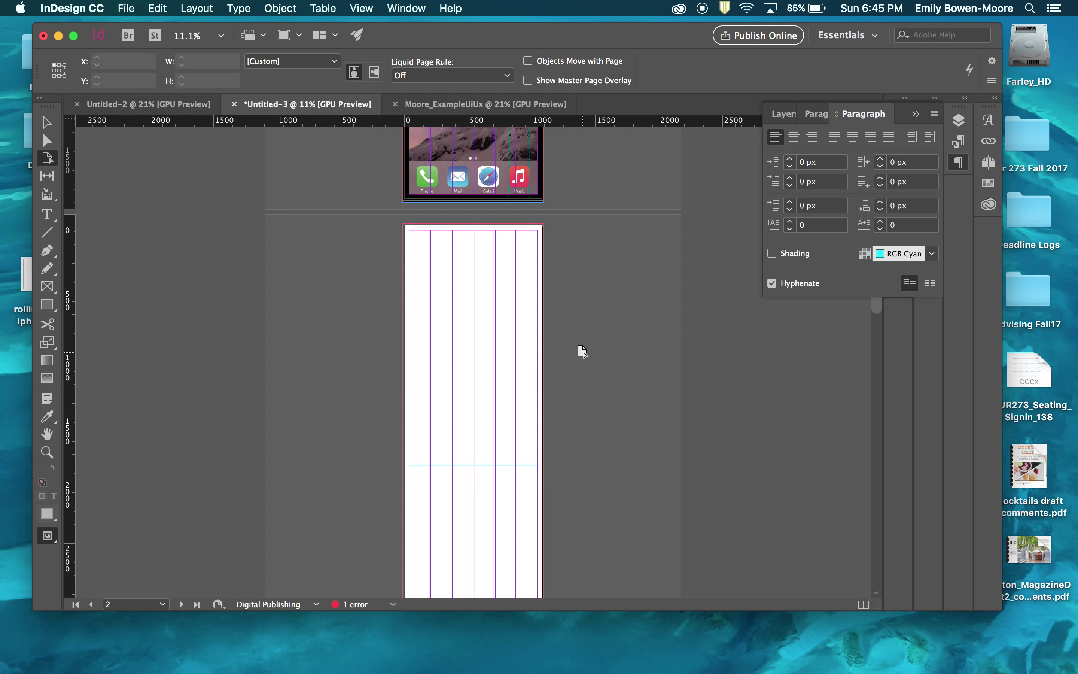
- Compare the lengthened page 2 with the other pages, and inspect the frame on it with the Selection tool
key("super+minus")
scroll(518, 365, "down", 5)
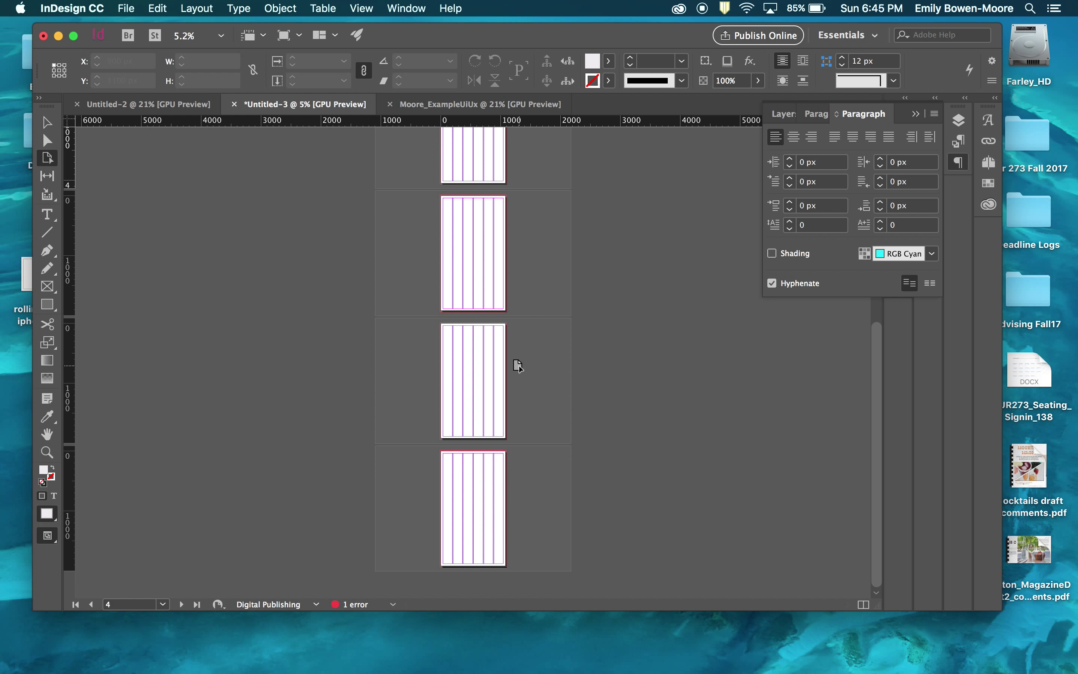
scroll(517, 357, "up", 3)
scroll(518, 350, "up", 3)
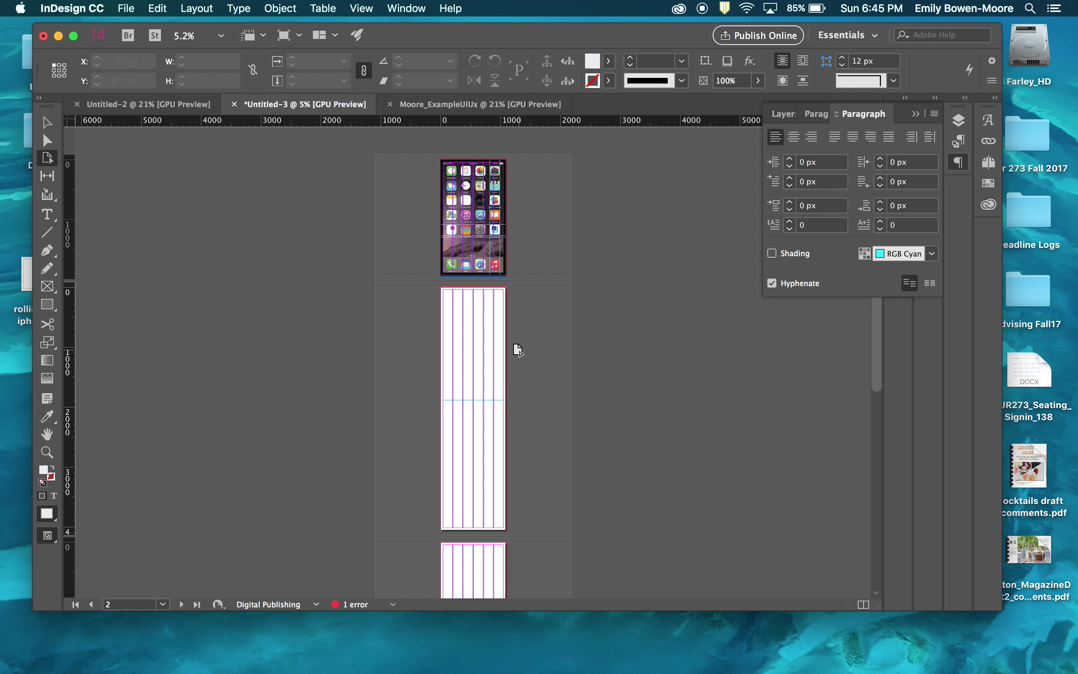
left_click(47, 124)
left_click(486, 330)
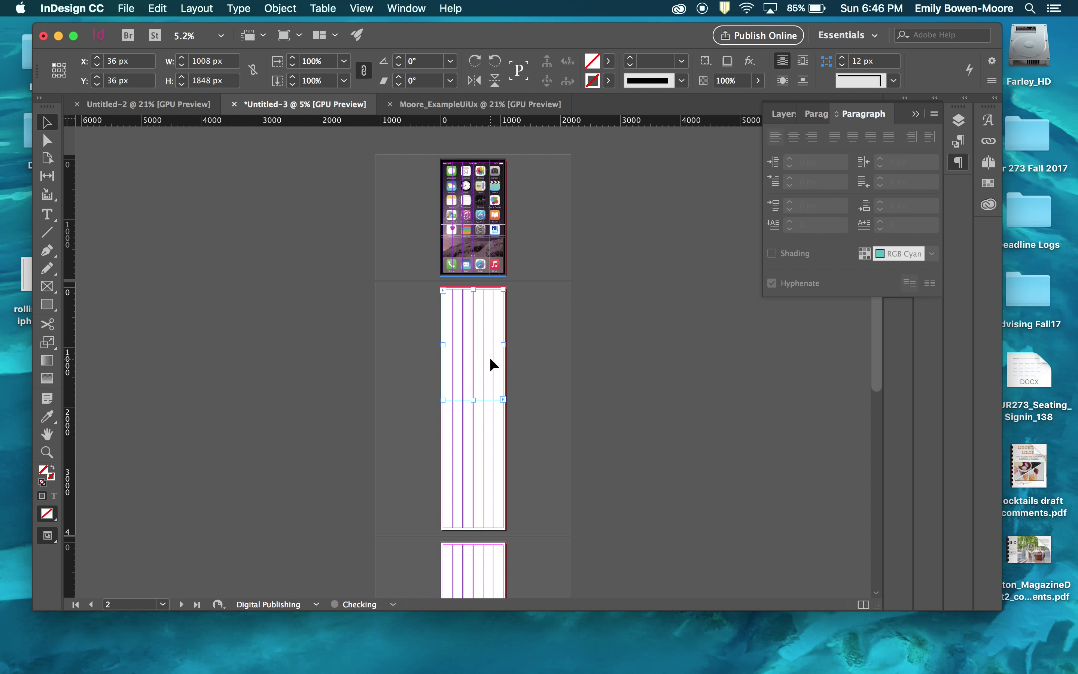
left_click(541, 358)
scroll(493, 373, "up", 1)
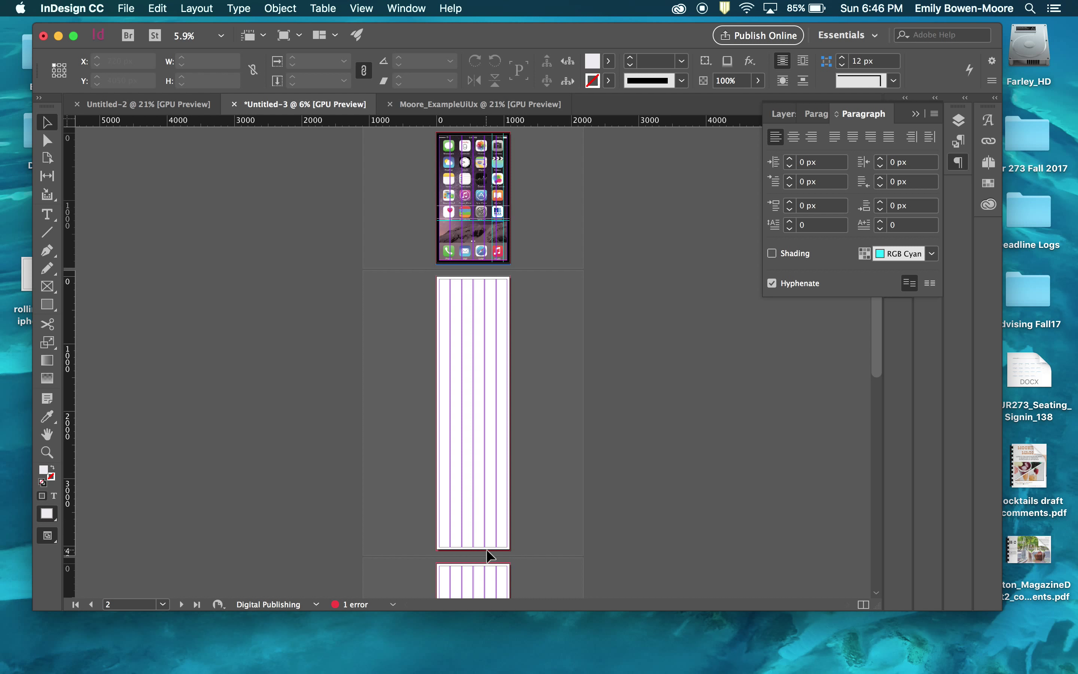
- Look over the remaining pages of the document and the available commands for adding, inserting, moving and duplicating pages
scroll(502, 532, "down", 3)
scroll(501, 531, "down", 2)
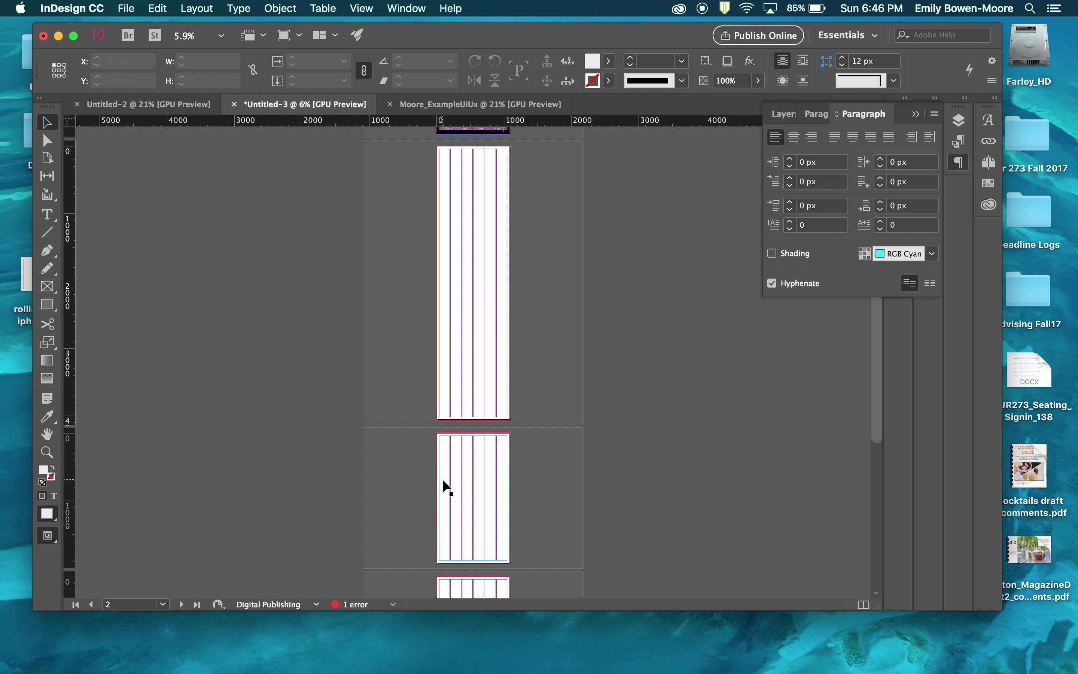
scroll(473, 464, "down", 10)
scroll(476, 466, "down", 1)
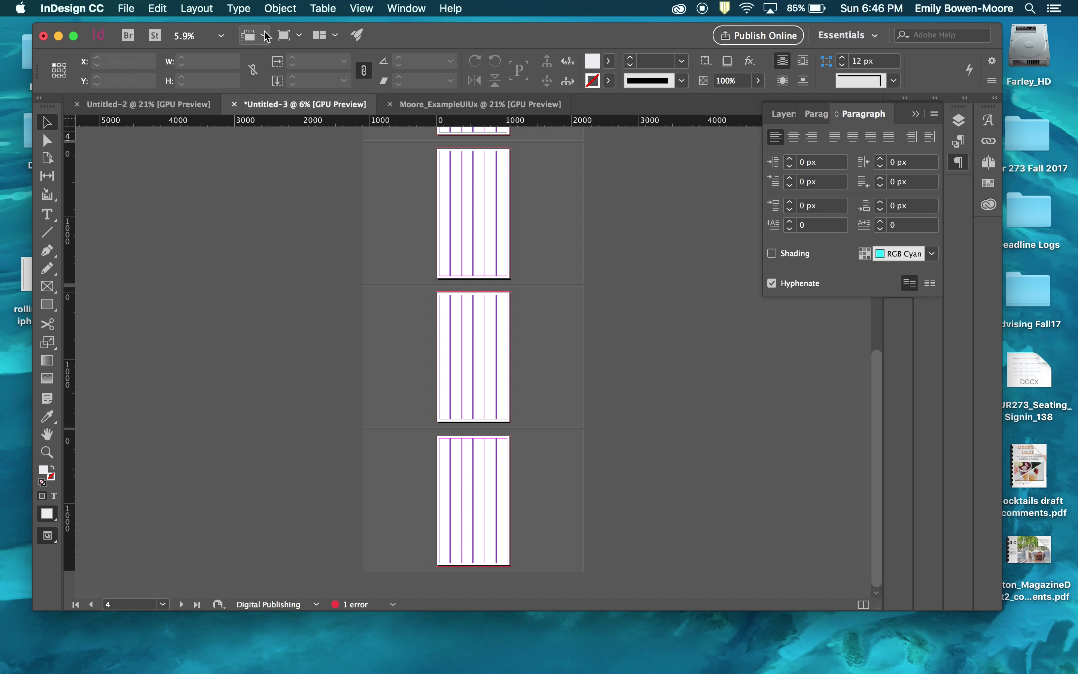
left_click(198, 9)
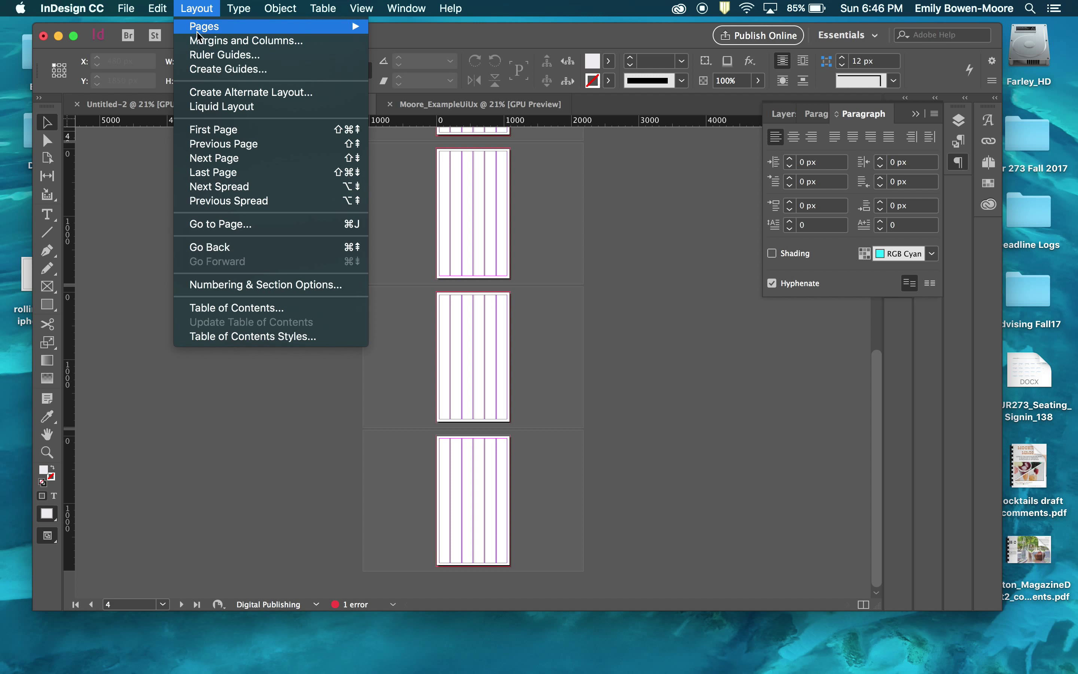
mouse_move(200, 30)
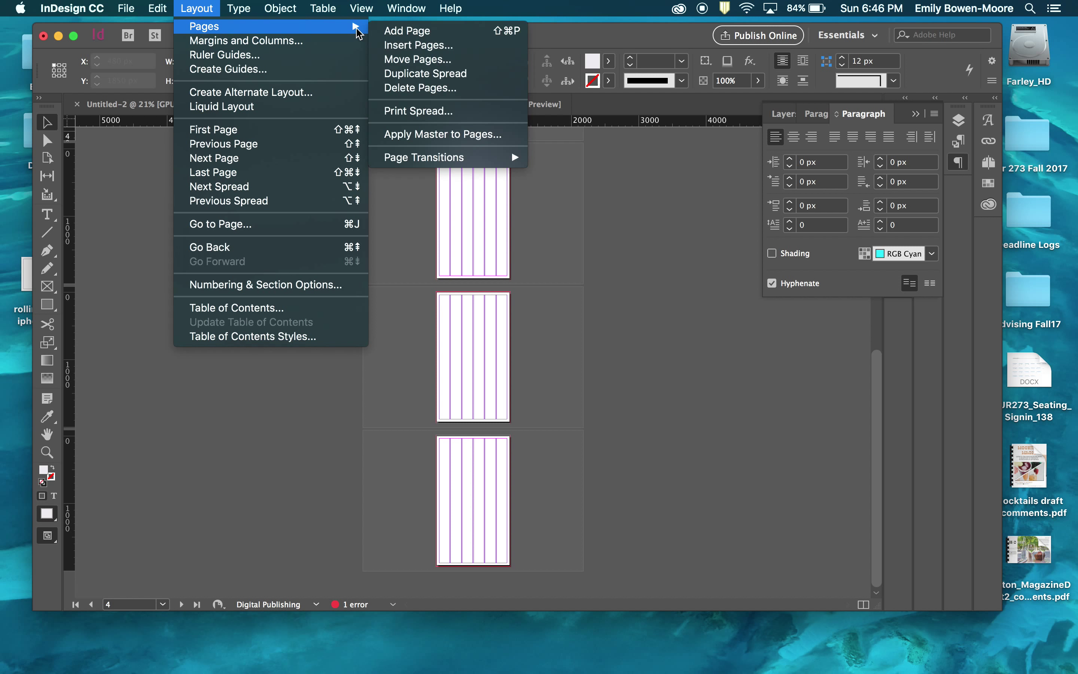
left_click(607, 38)
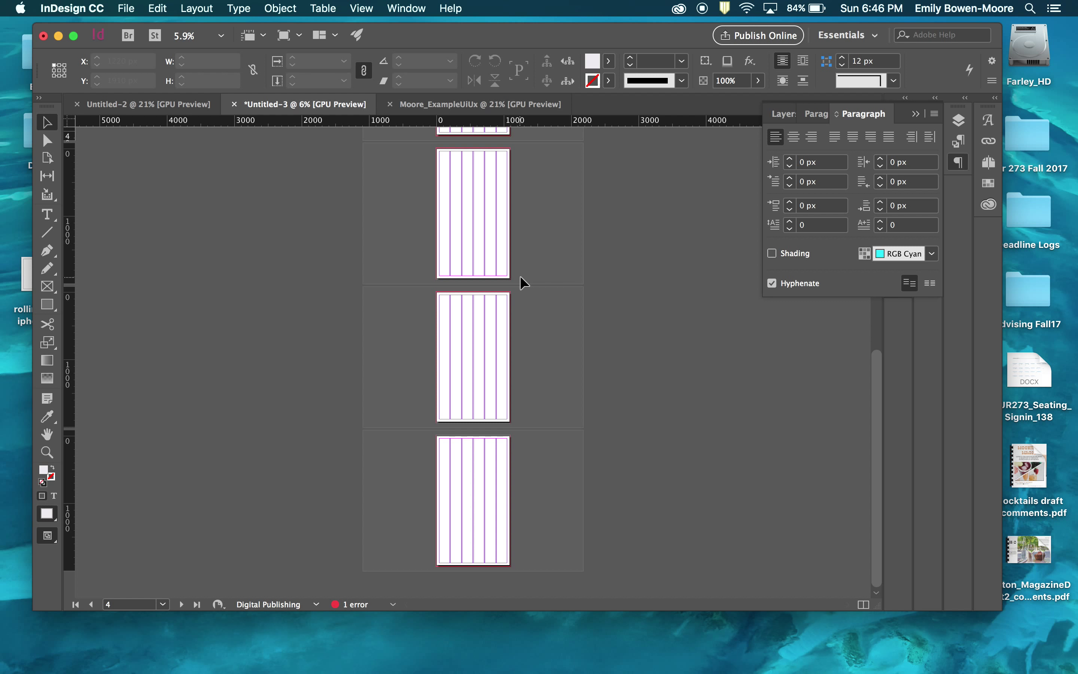
scroll(524, 283, "up", 10)
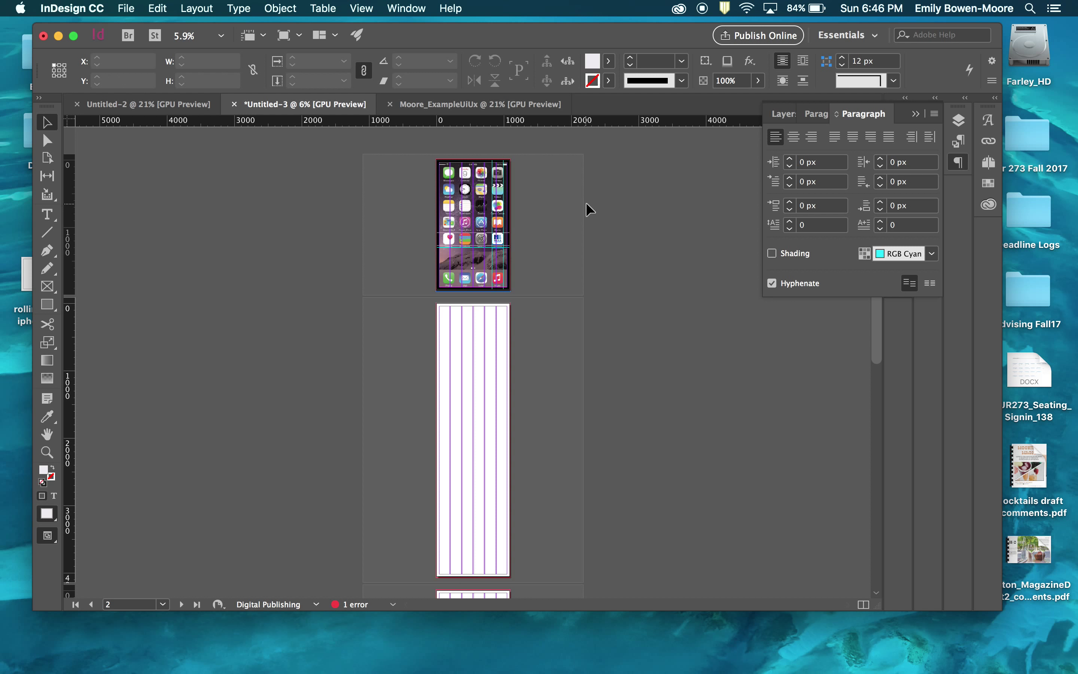
scroll(589, 209, "down", 6)
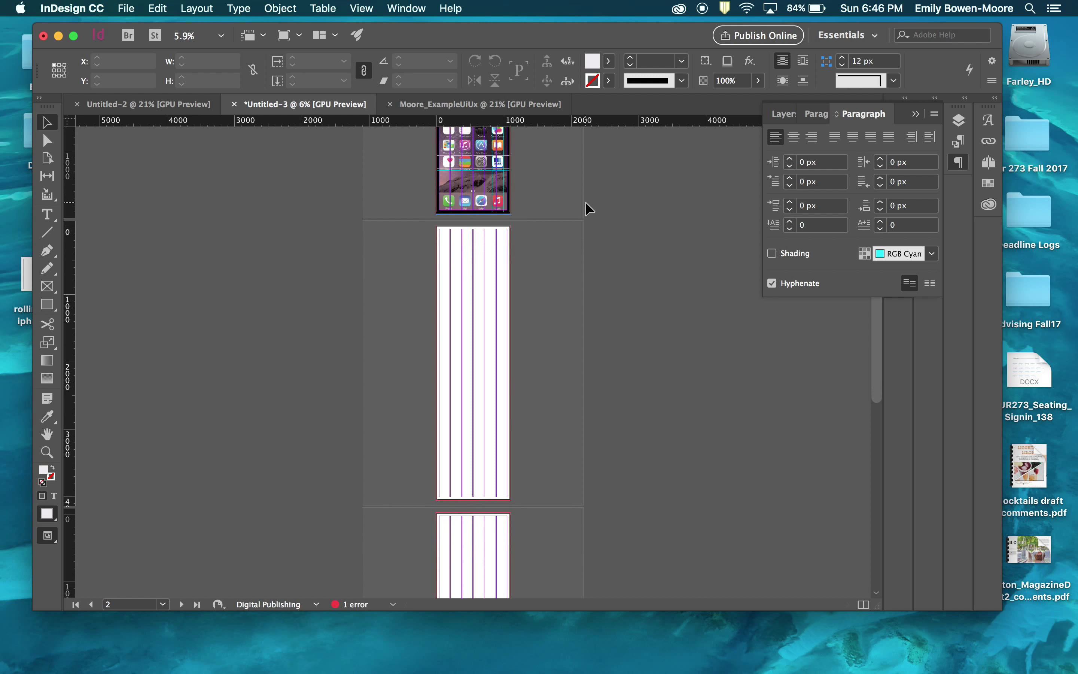
scroll(589, 209, "down", 3)
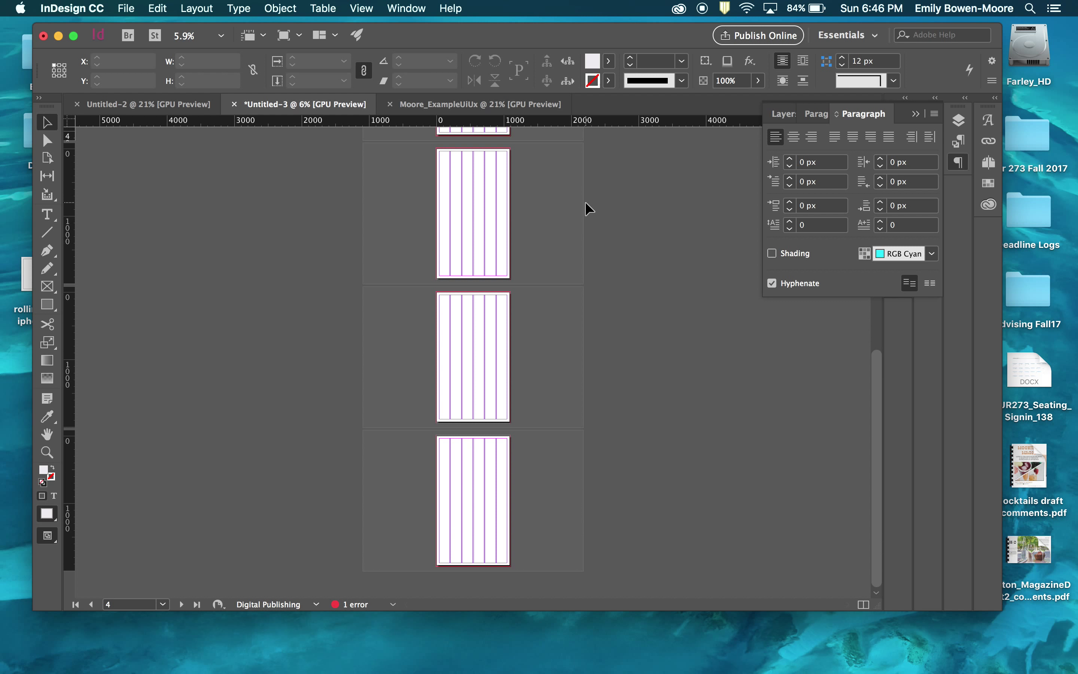